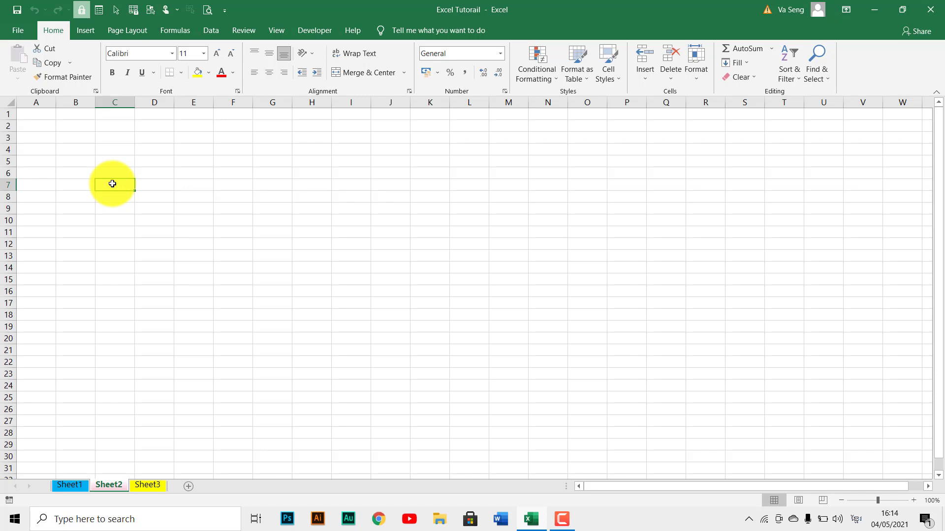
Format the range C3:I17 with the !Khmer OS Siemreap font at size 10 in bold, italic and underline.
click(115, 140)
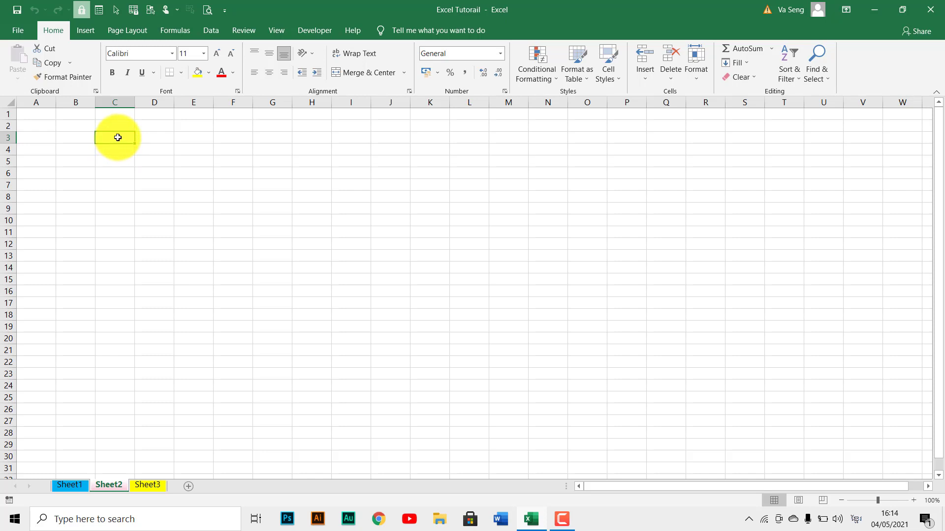
drag(118, 137, 342, 306)
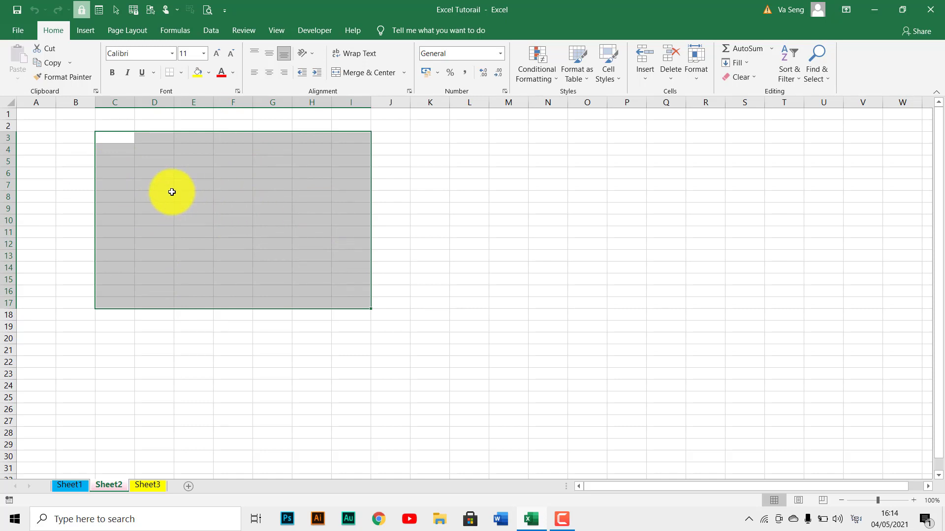
click(172, 52)
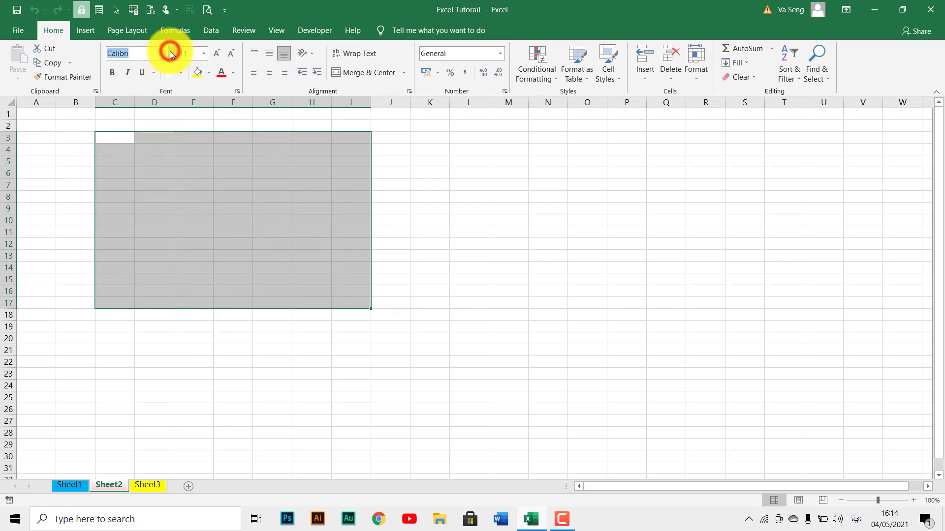
click(187, 126)
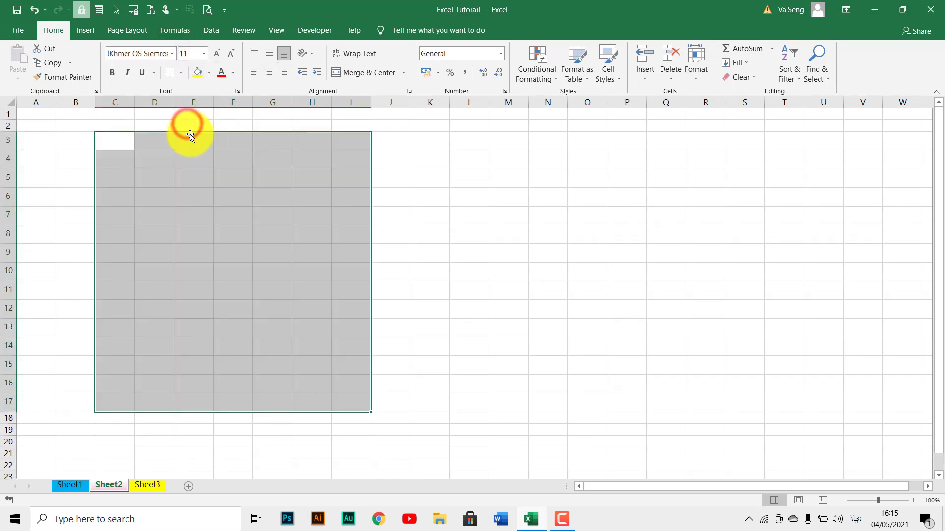
click(206, 54)
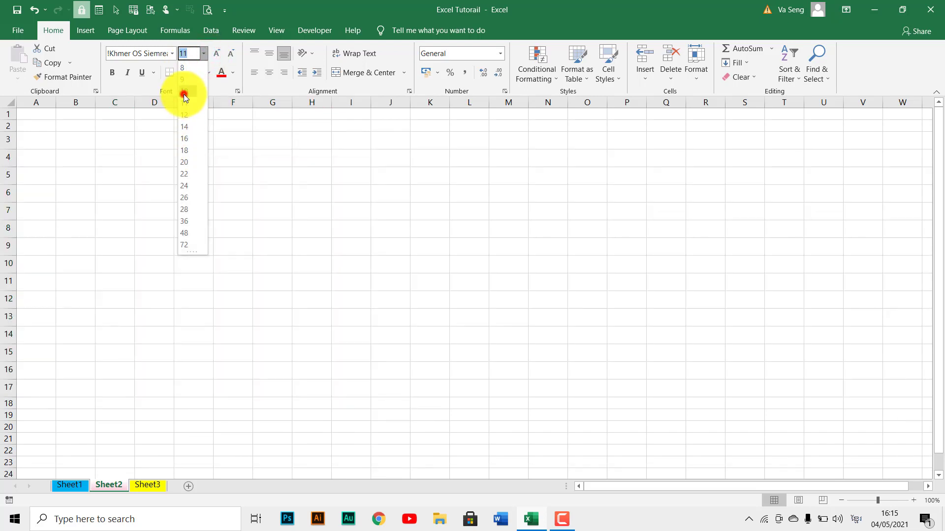
click(184, 93)
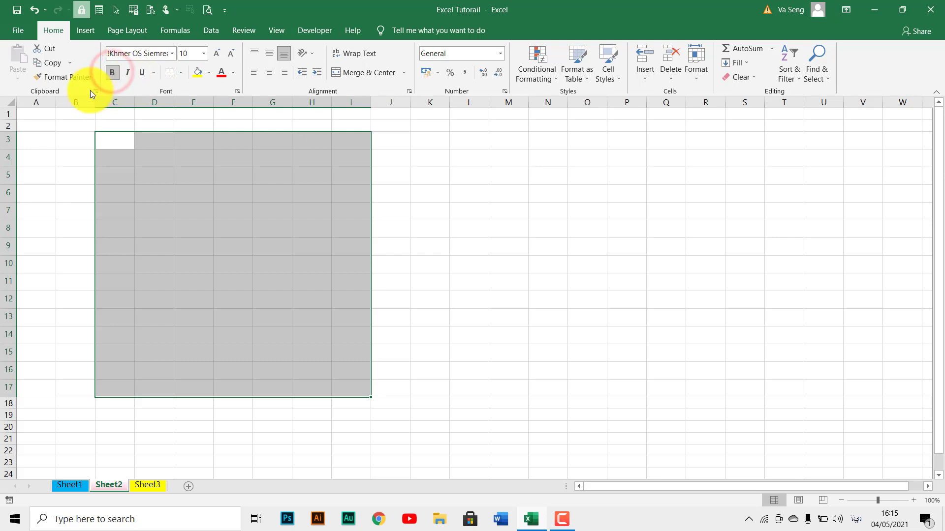
click(126, 76)
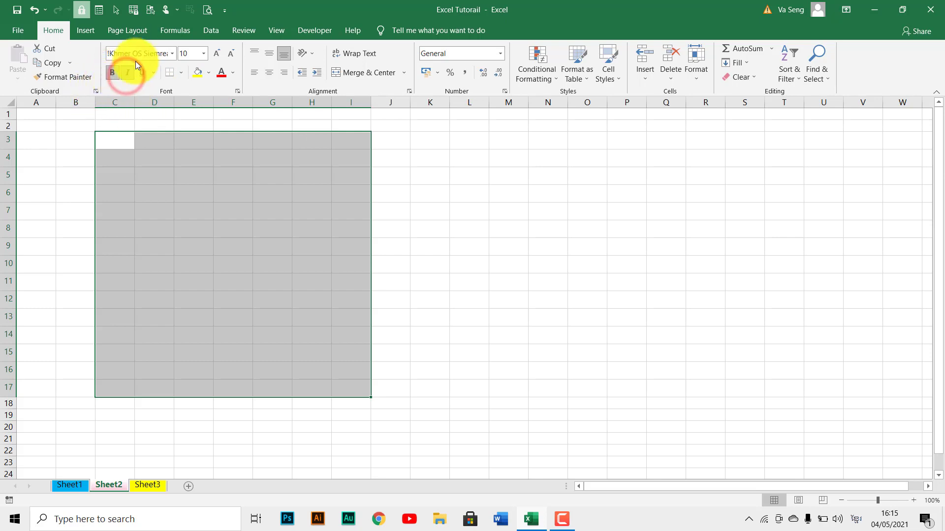
click(144, 73)
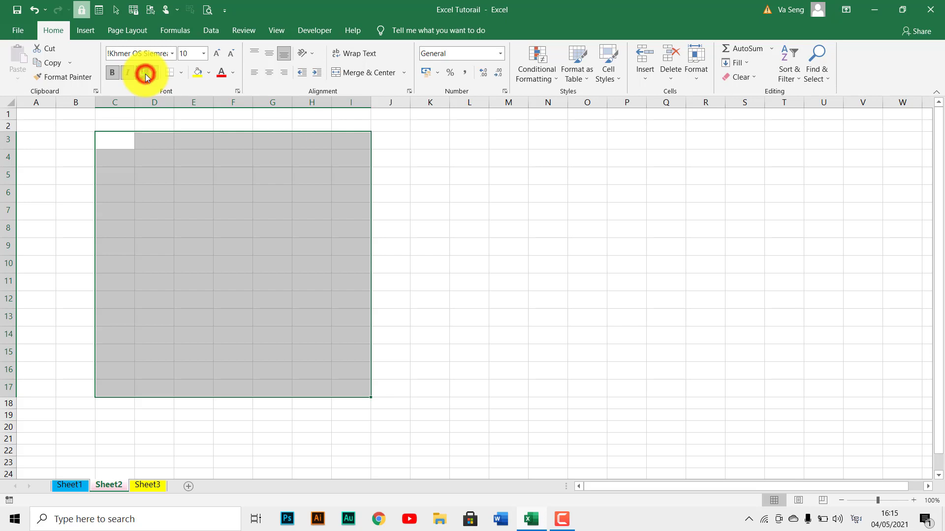
Try a yellow fill and a dark blue-grey fill on C3:I17, and set the range back to no fill.
click(198, 74)
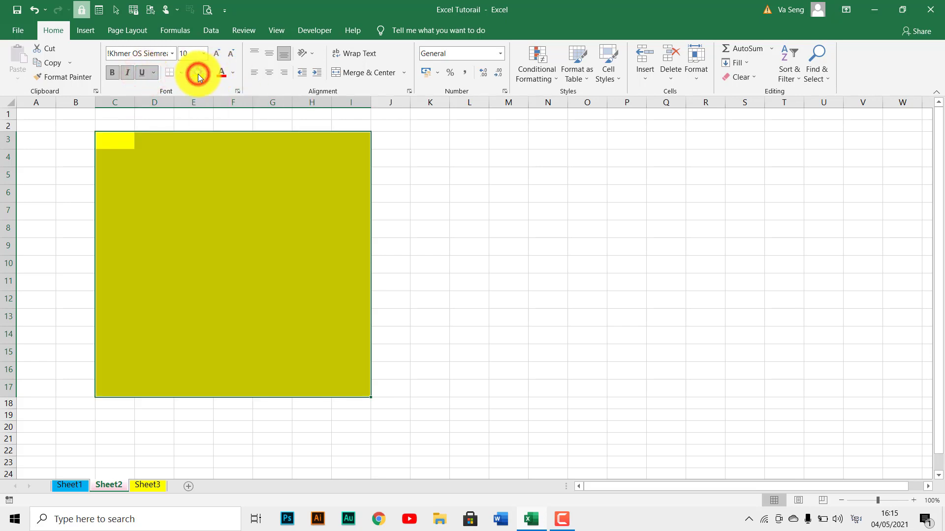
click(208, 73)
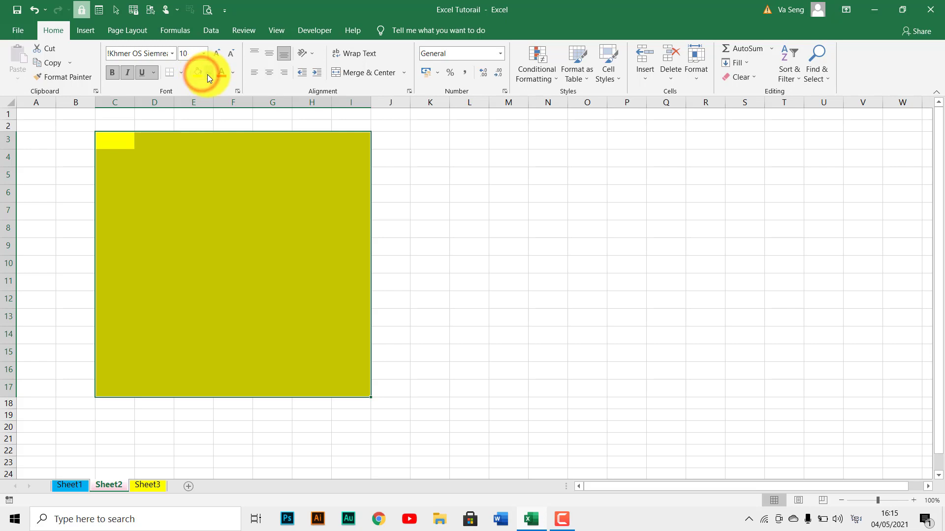
click(228, 134)
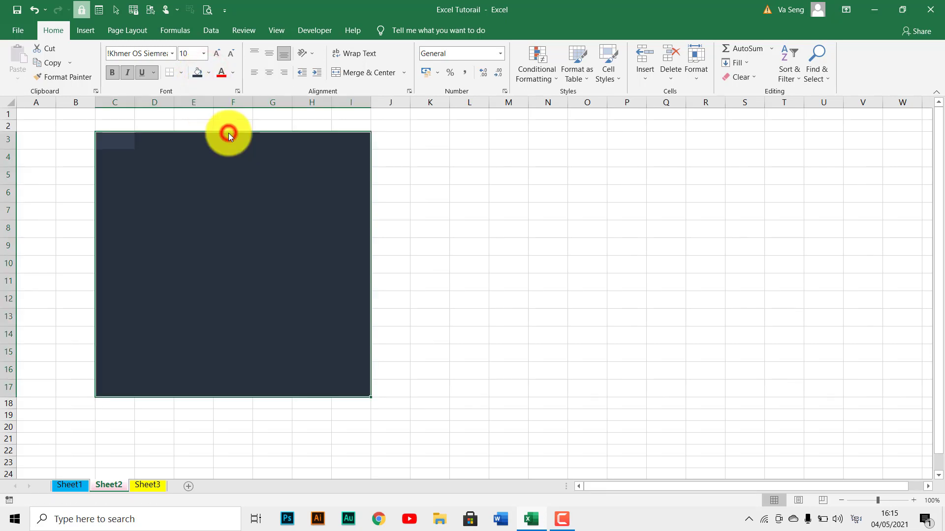
click(209, 72)
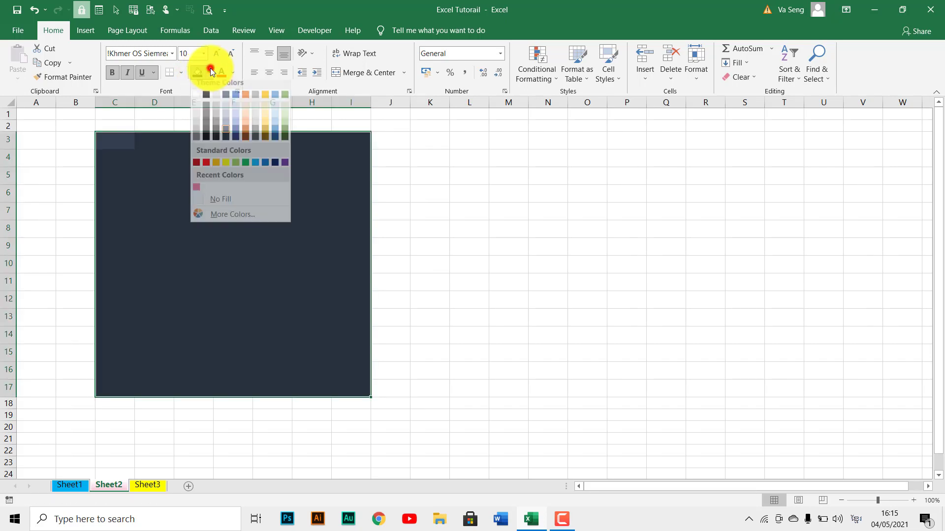
click(216, 206)
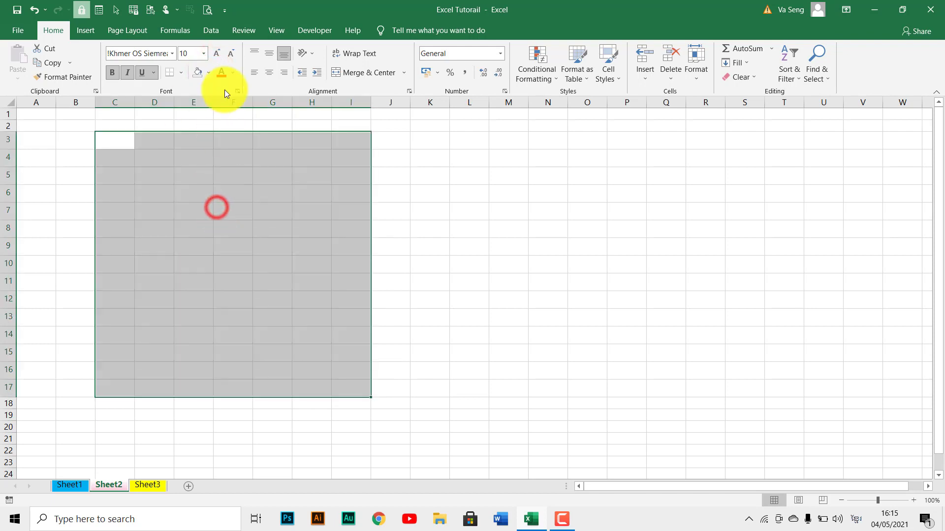
click(233, 72)
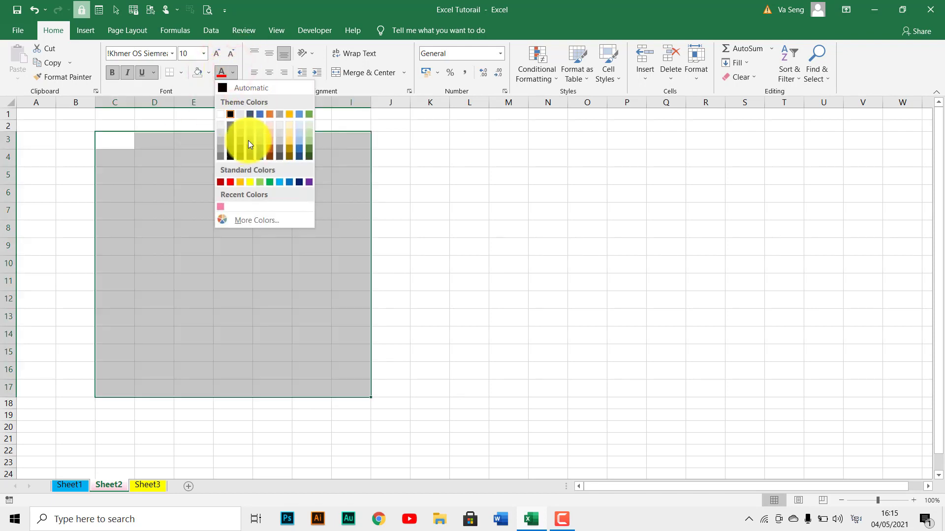
click(199, 87)
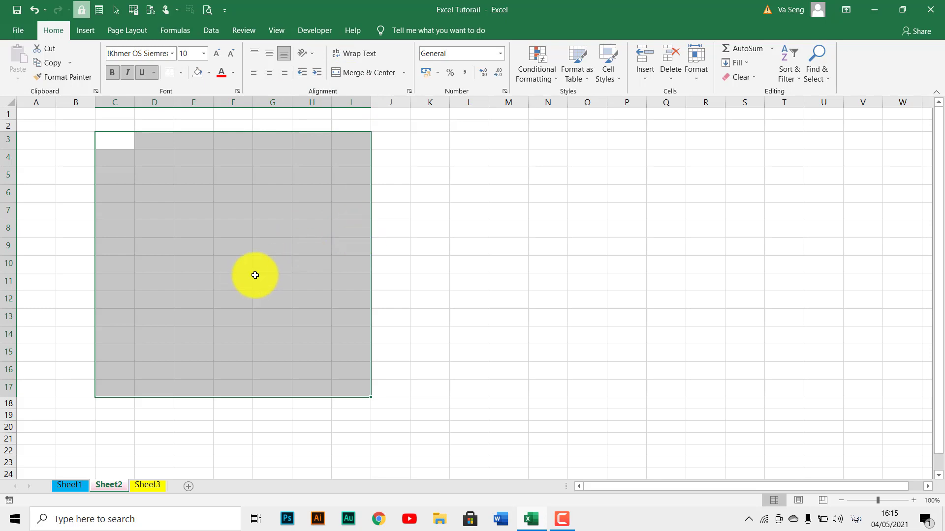
click(271, 269)
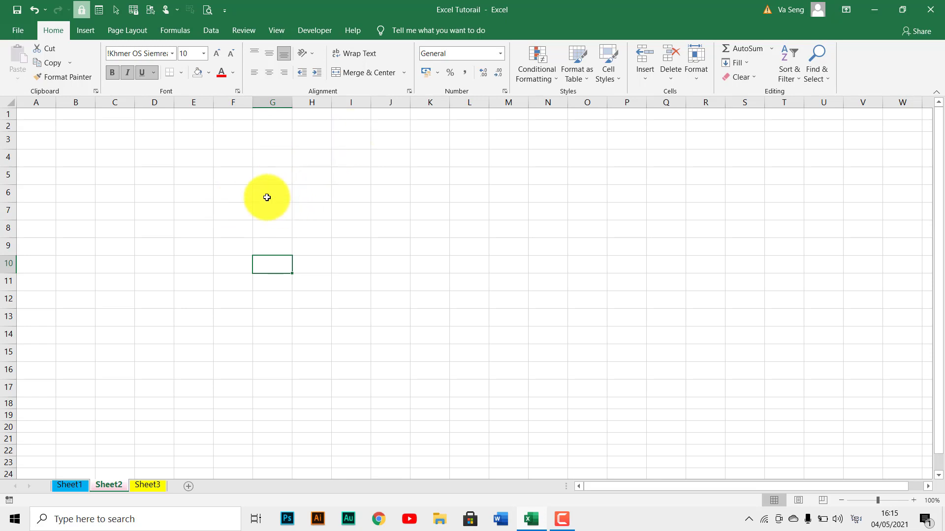
Select the non-adjacent cells G5, H8, J9, K7, J5, L5 and L4 together.
click(268, 176)
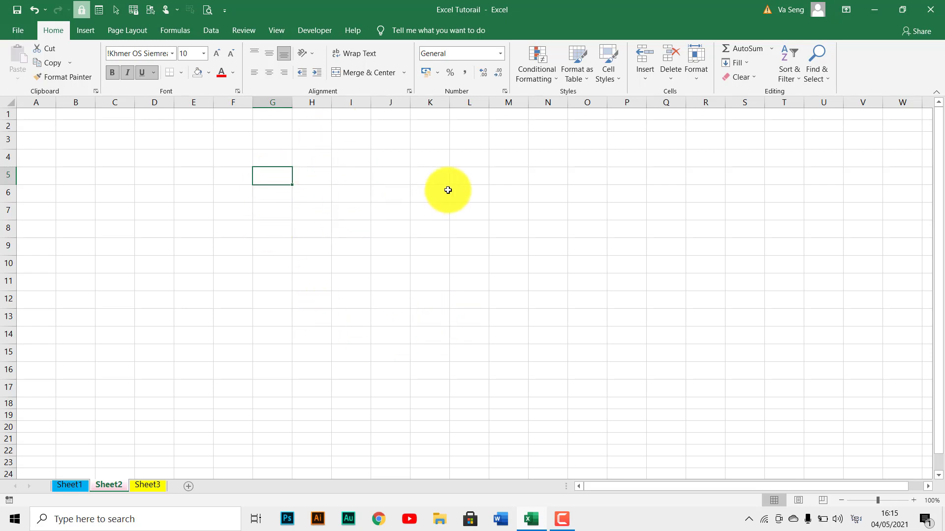
key(F4)
click(318, 224)
key(F4)
click(397, 254)
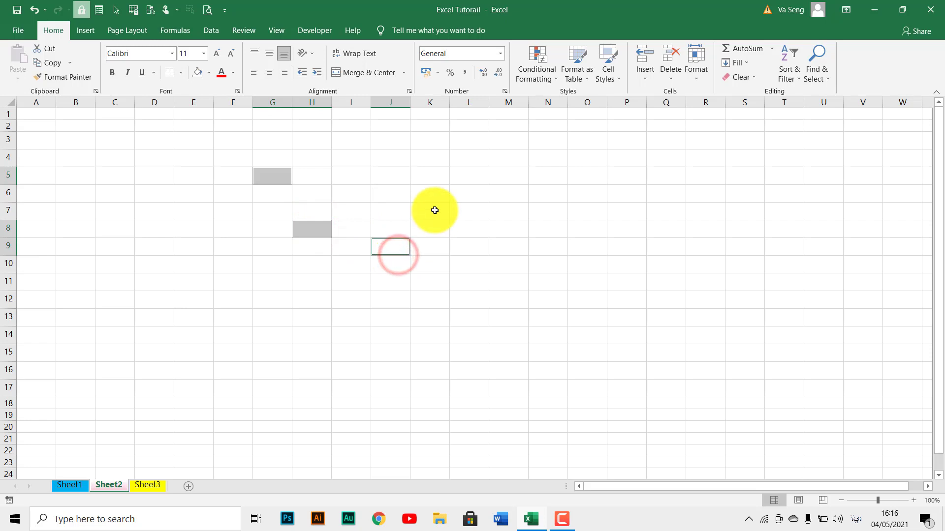
key(F4)
click(433, 209)
key(F4)
click(401, 176)
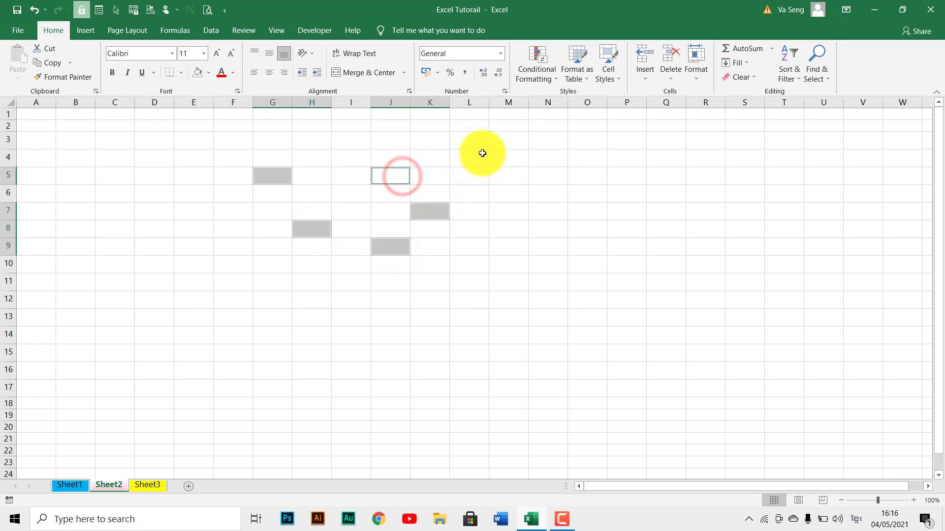
key(F4)
click(475, 176)
key(F4)
click(481, 156)
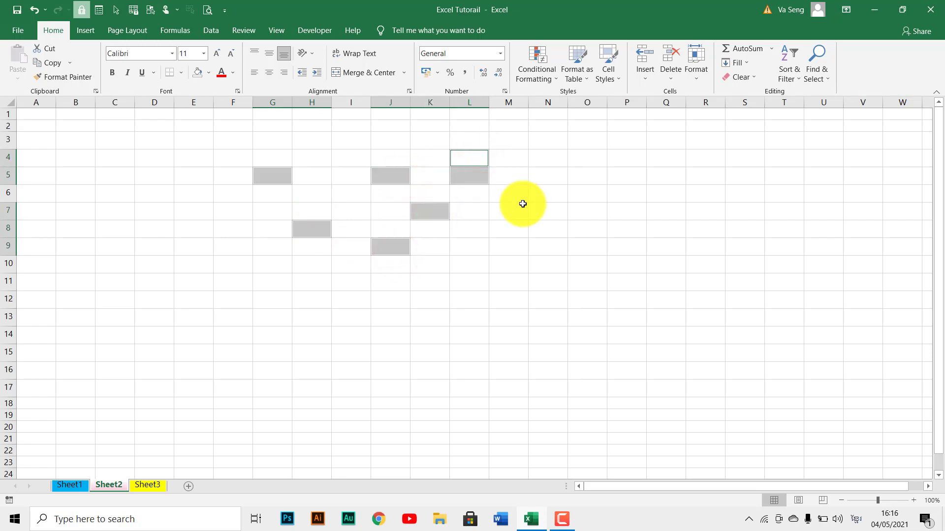
Add the ranges M6:M12, G12:K12 and G7:G12 to the existing multiple selection.
key(F4)
drag(512, 194, 516, 296)
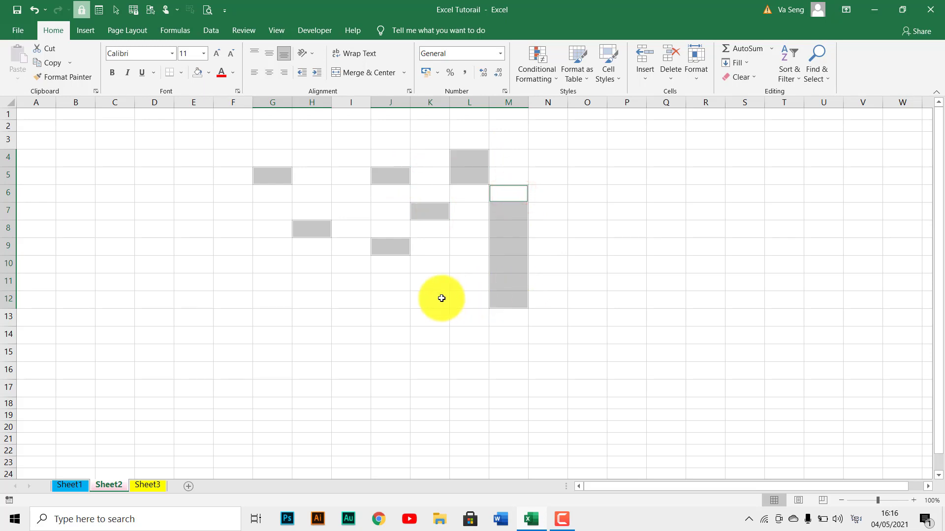
key(F4)
drag(442, 299, 262, 213)
key(F4)
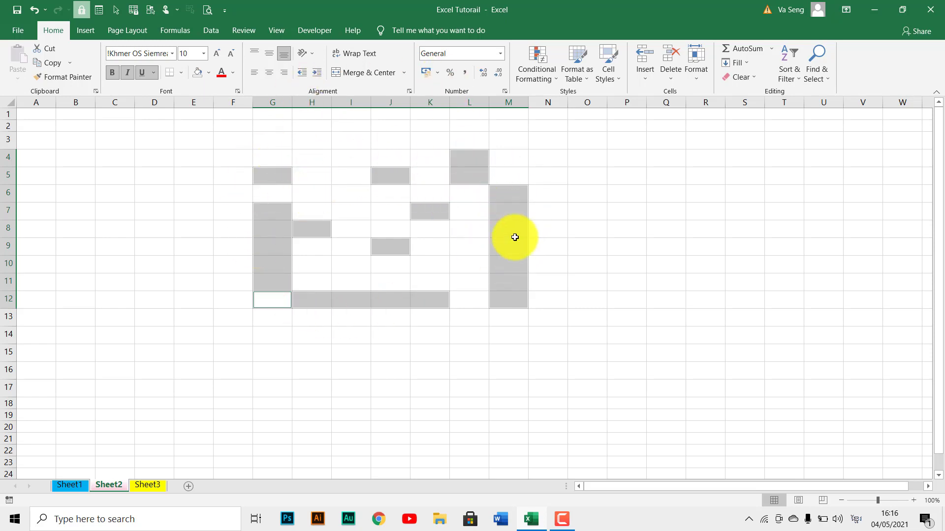
Select the whole of row 7 and check how far the selection extends across the columns.
click(373, 276)
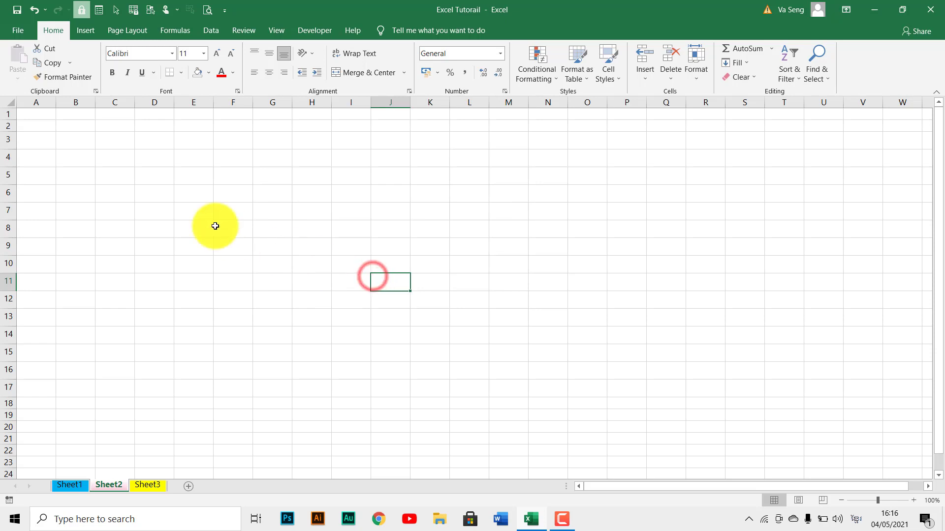
click(202, 214)
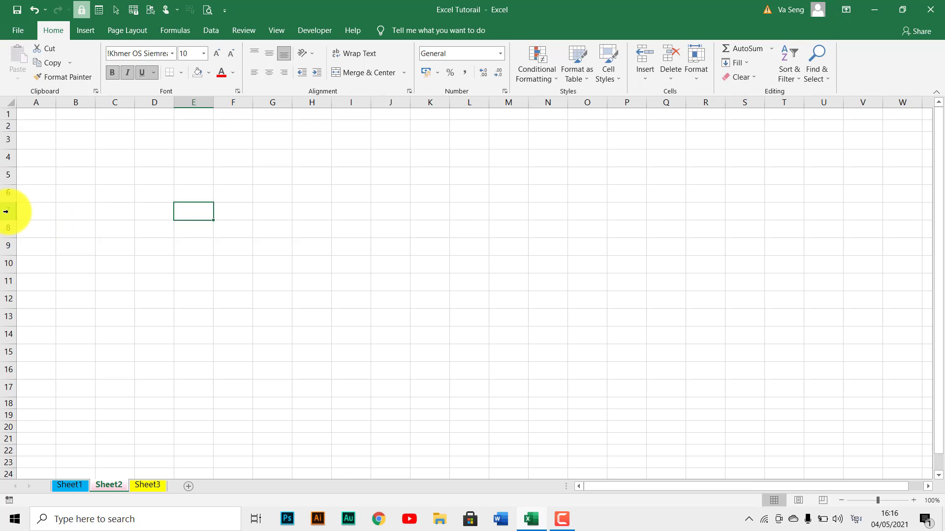
click(61, 207)
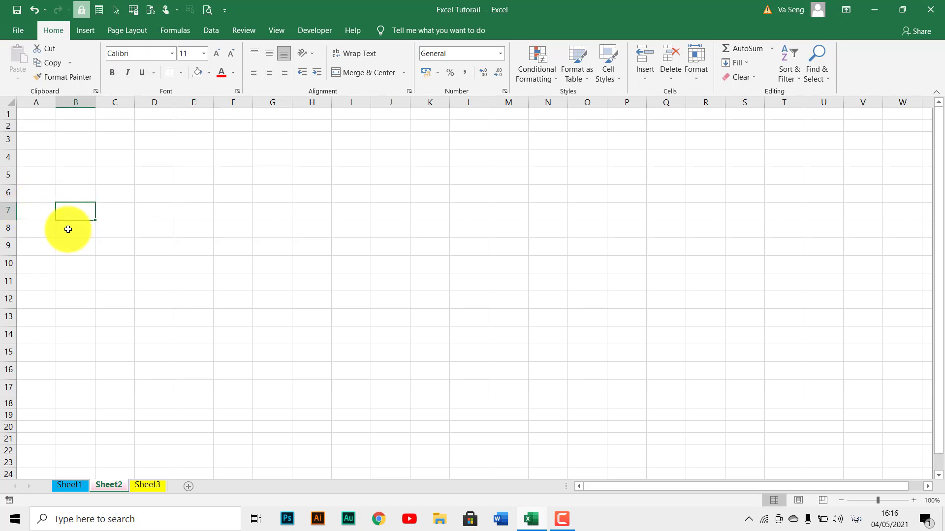
click(6, 212)
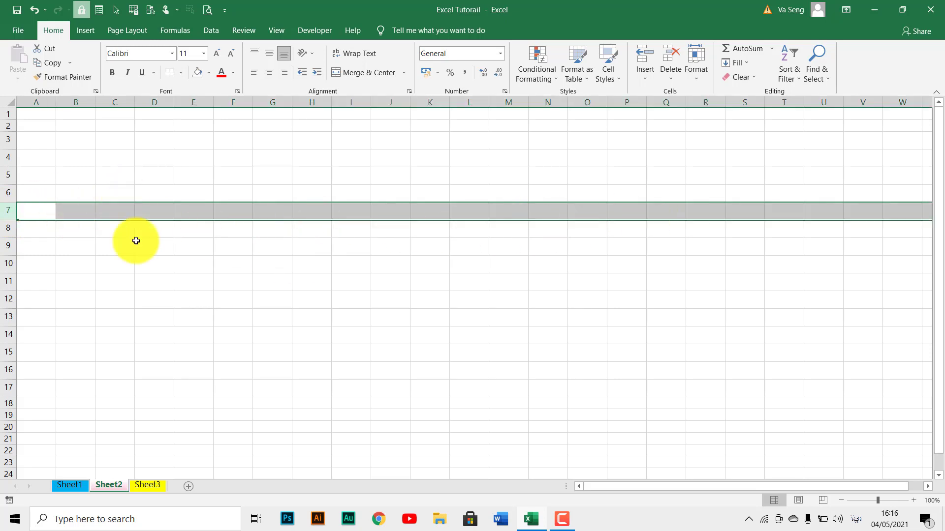
scroll(185, 213, right, 10)
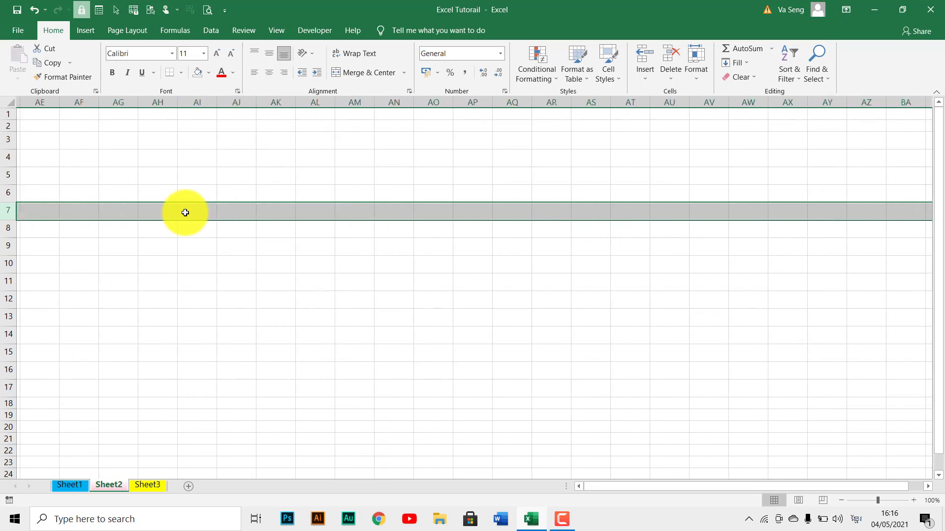
scroll(185, 212, right, 11)
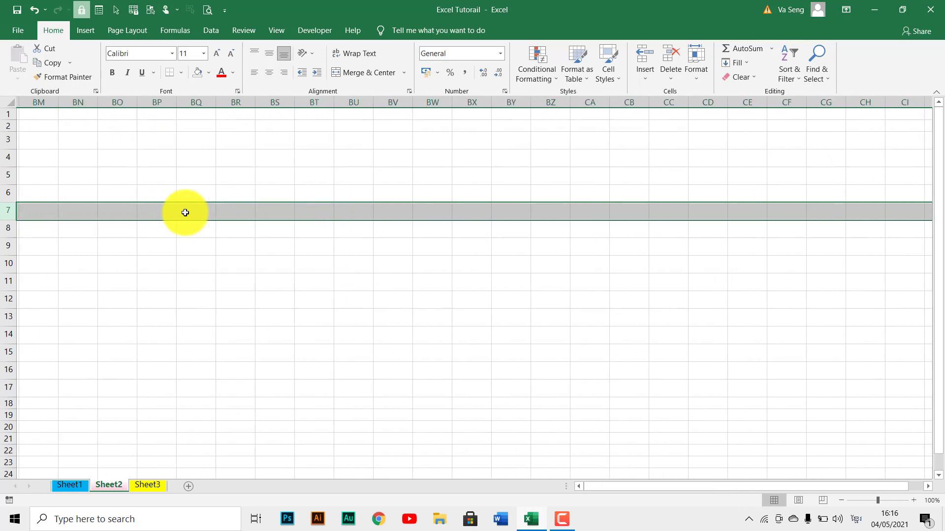
scroll(185, 212, left, 20)
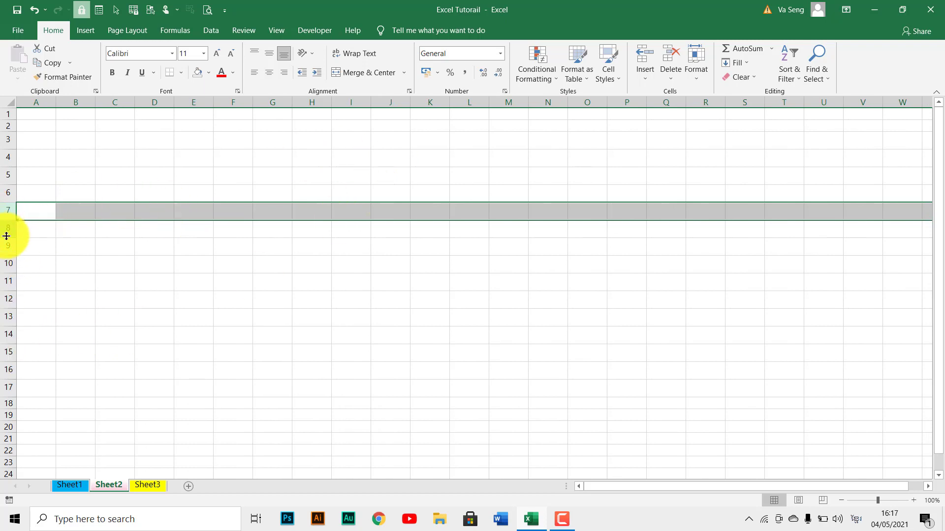
Select rows 6 to 11 and increase the height of all of them together.
click(64, 268)
click(76, 186)
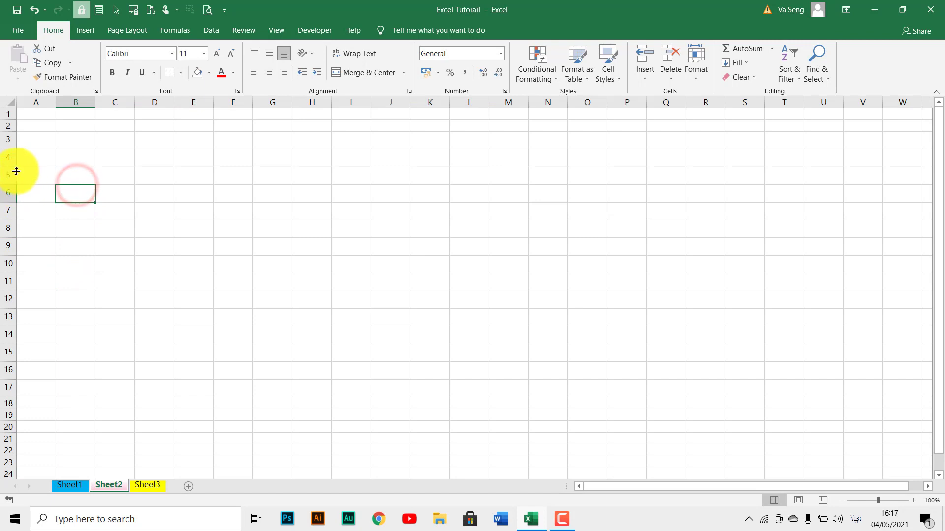
click(8, 193)
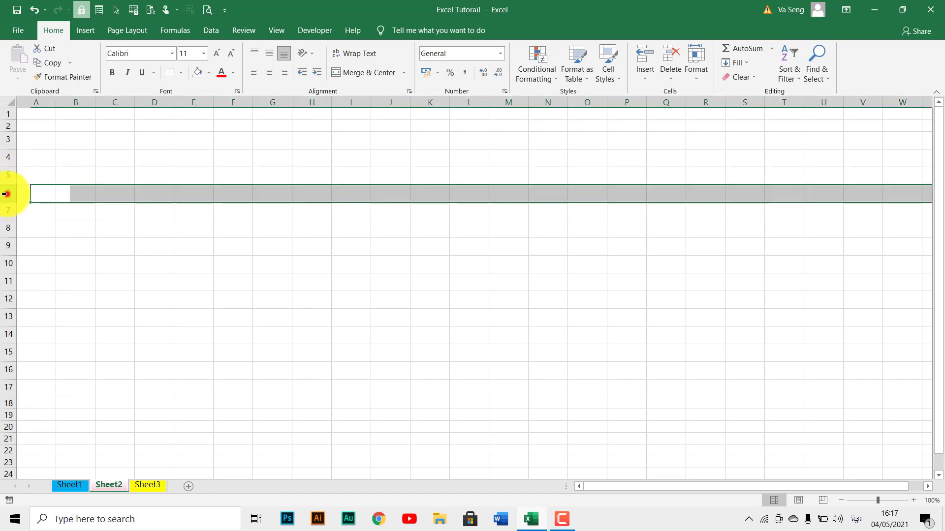
click(84, 229)
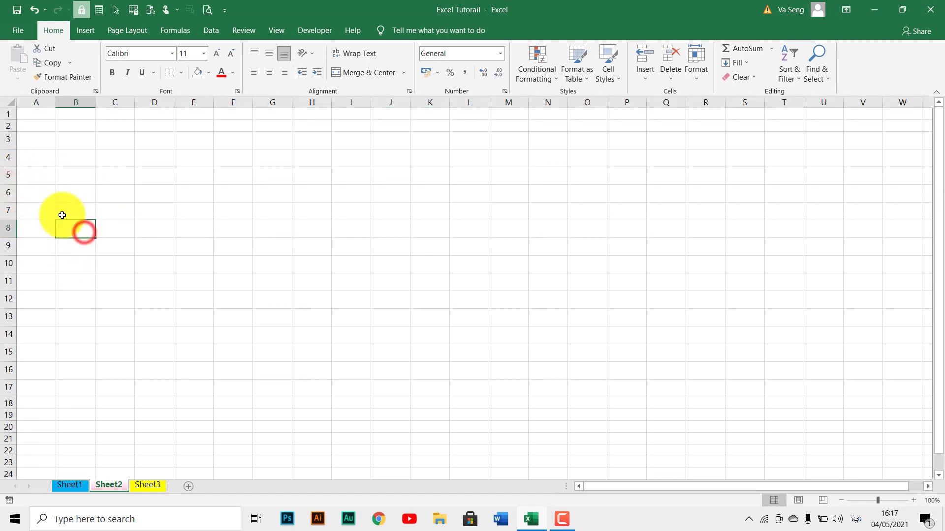
click(8, 193)
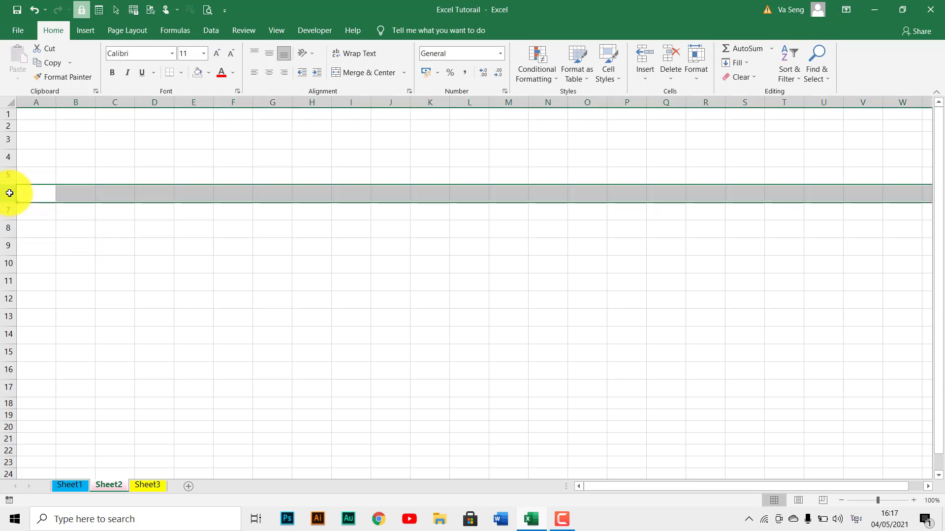
drag(7, 193, 11, 285)
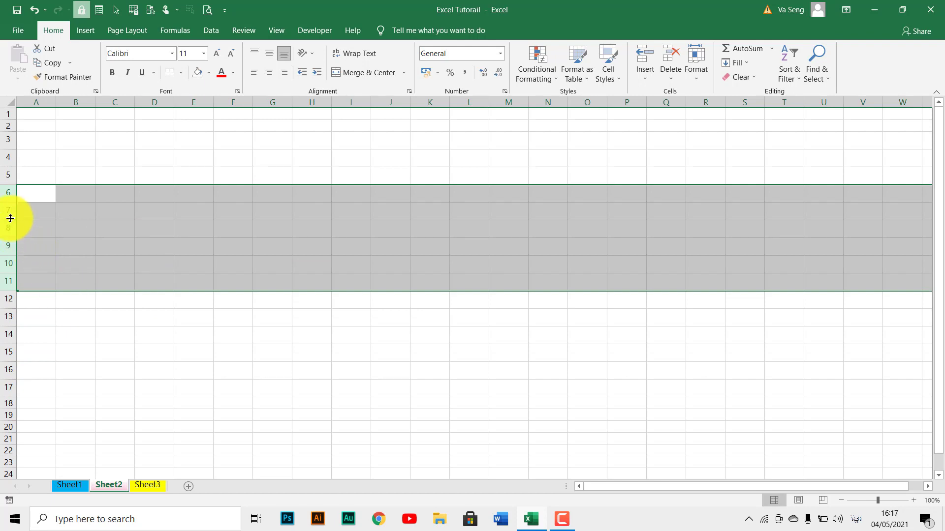
mouse_move(10, 218)
mouse_down()
mouse_move(7, 238)
mouse_move(8, 216)
mouse_move(8, 227)
mouse_up()
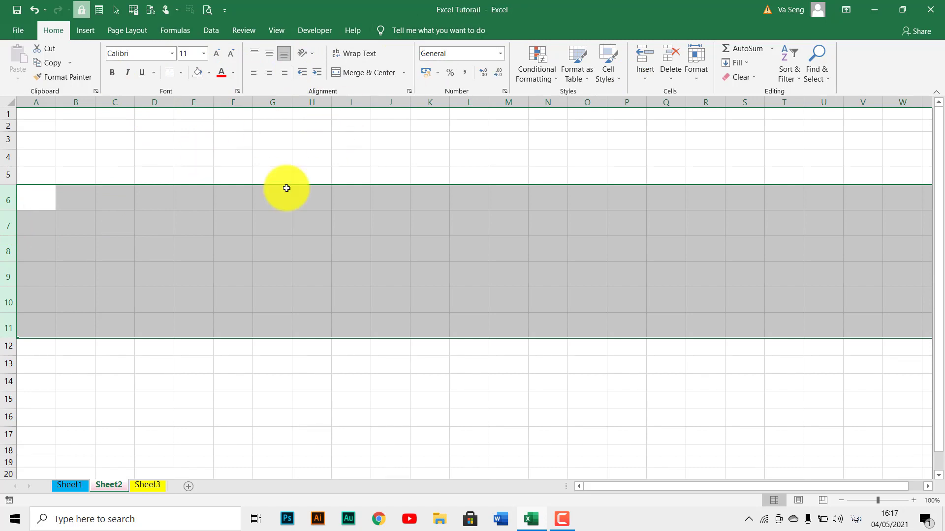
Select the non-adjacent rows 4, 5, 7, 9 and 11 to 13 together and resize them all to the same height.
click(113, 253)
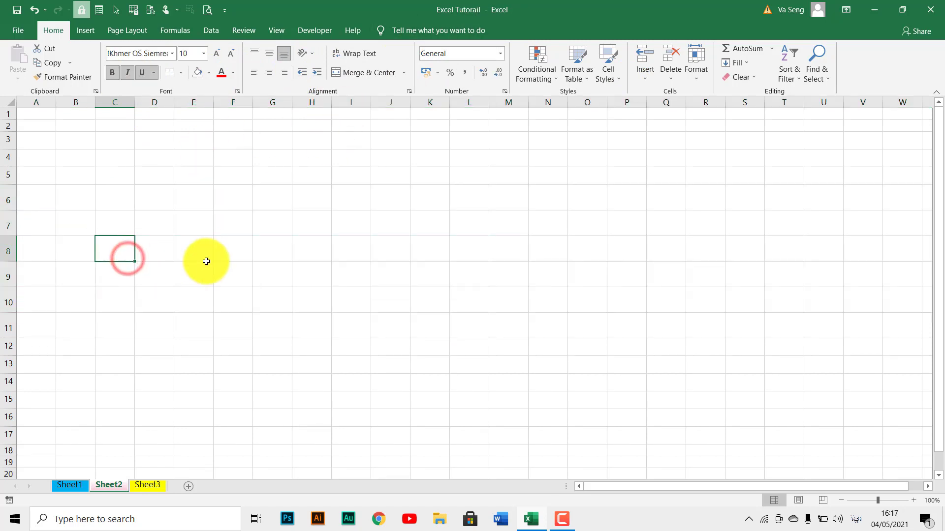
click(207, 261)
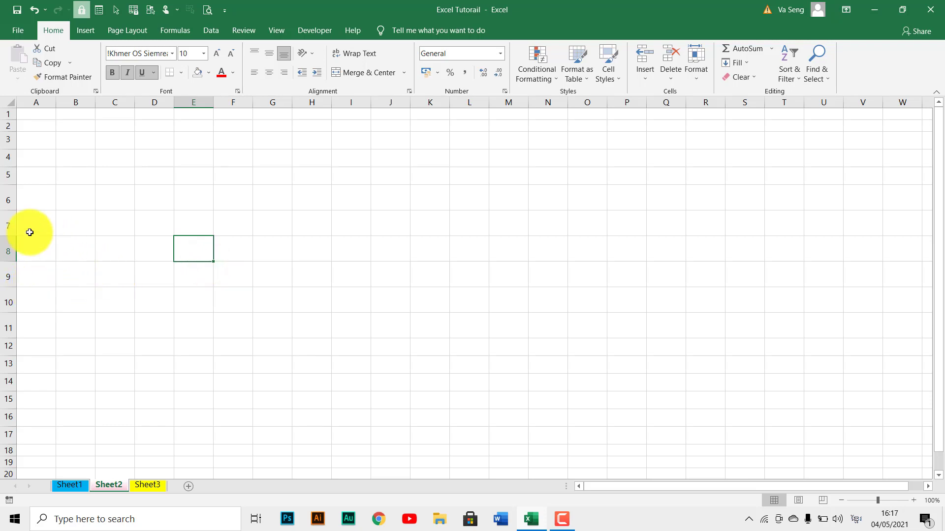
click(4, 222)
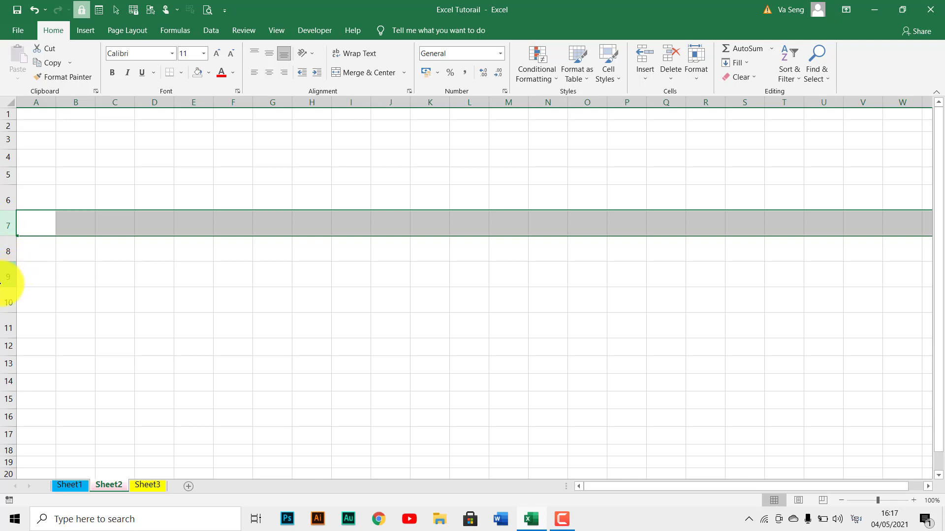
ctrl+click(4, 276)
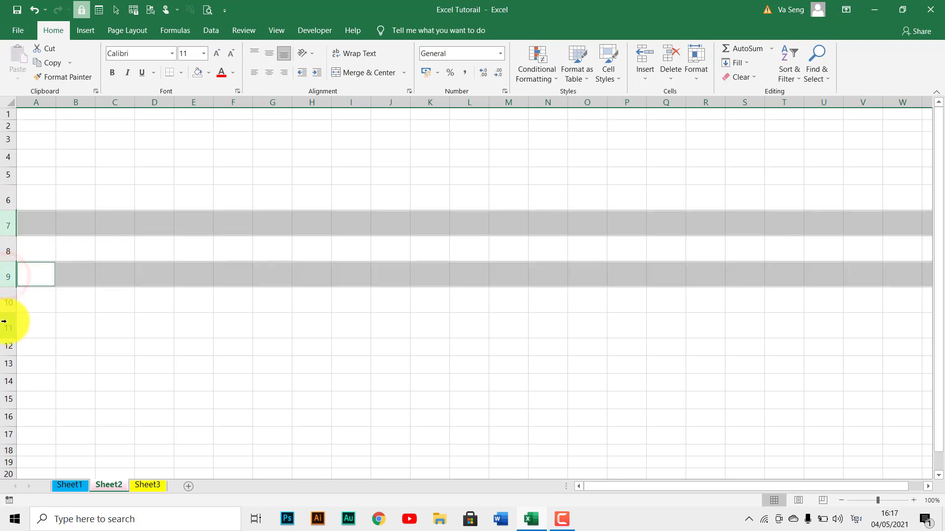
drag(8, 321, 9, 363)
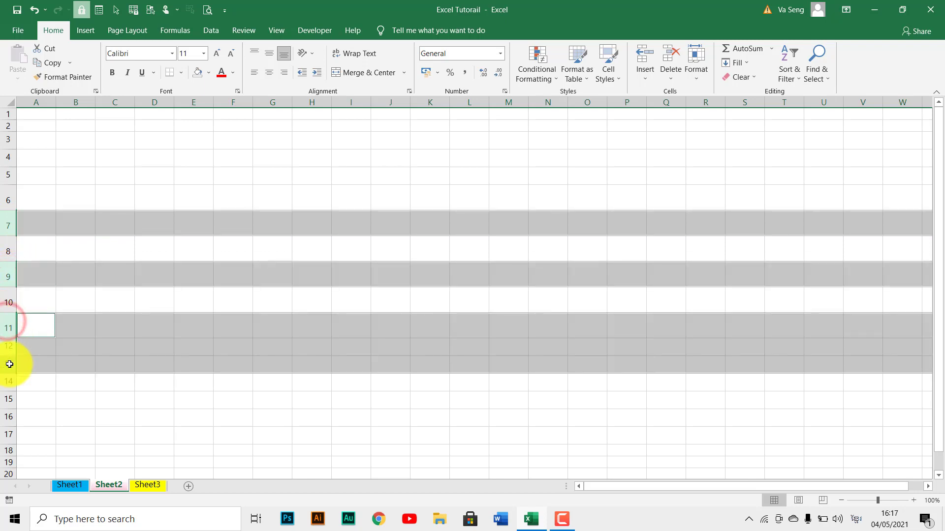
ctrl+click(6, 159)
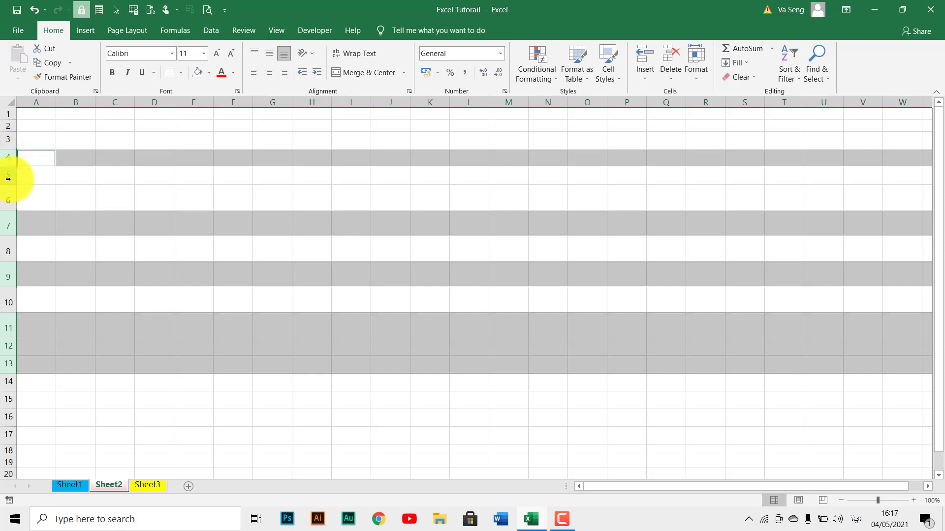
ctrl+click(8, 180)
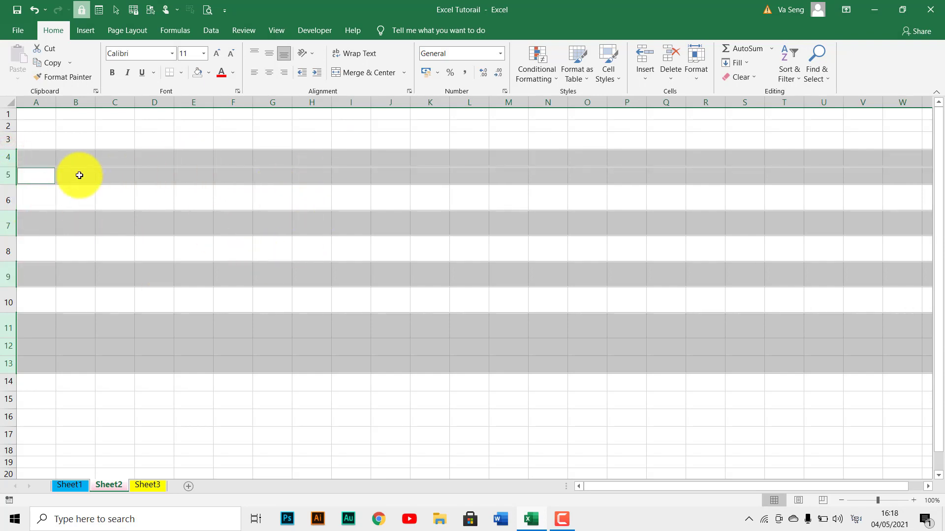
drag(9, 168, 8, 172)
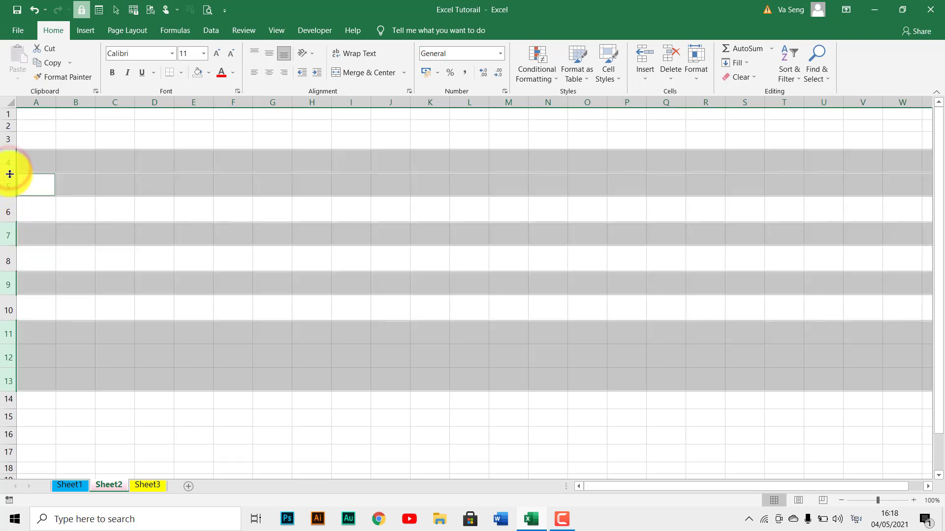
click(260, 247)
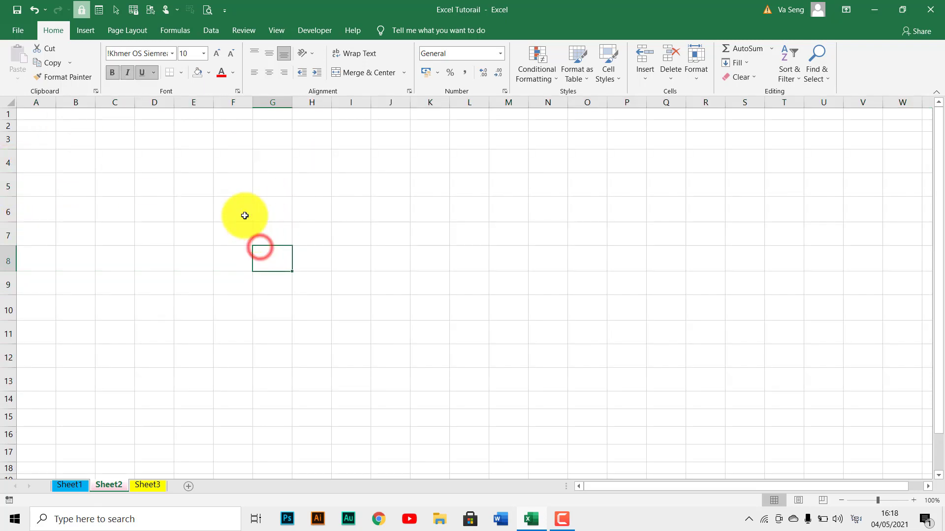
click(203, 165)
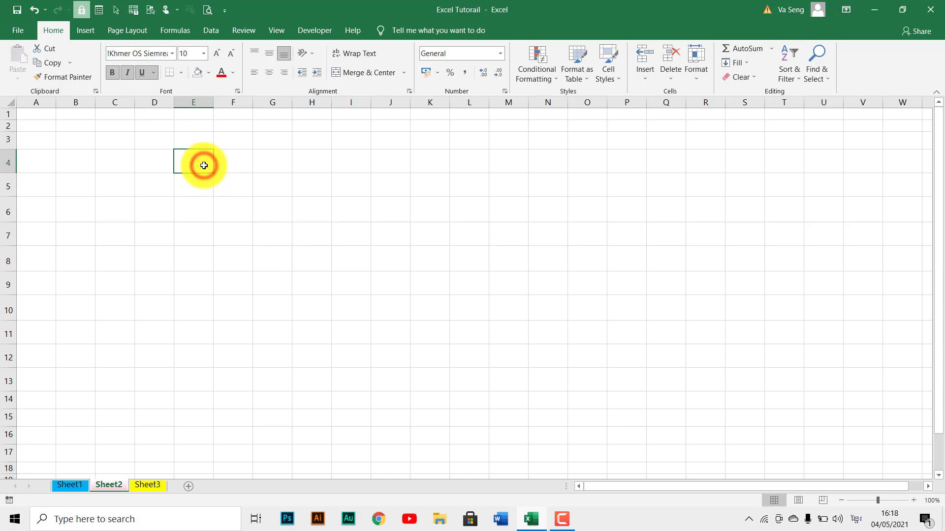
Select the whole of columns C, E and H one after another, and clear the column selection.
click(117, 103)
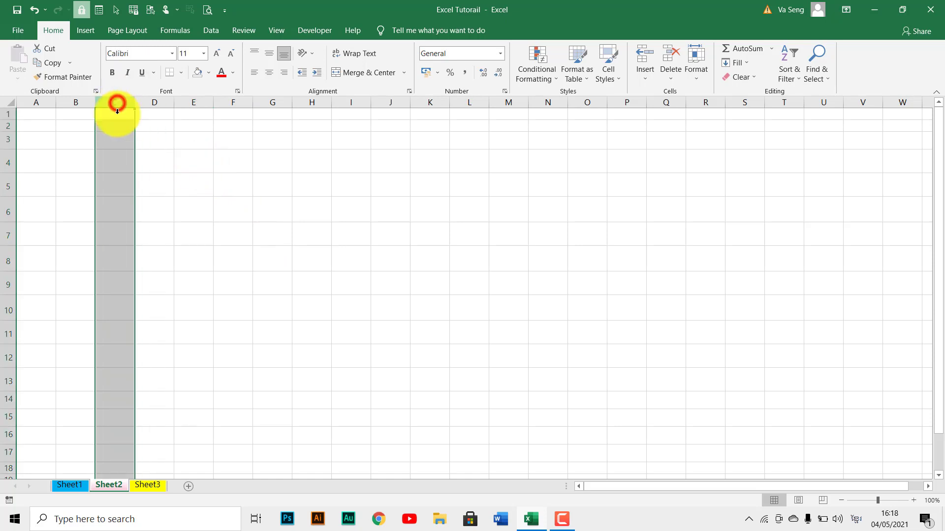
click(114, 142)
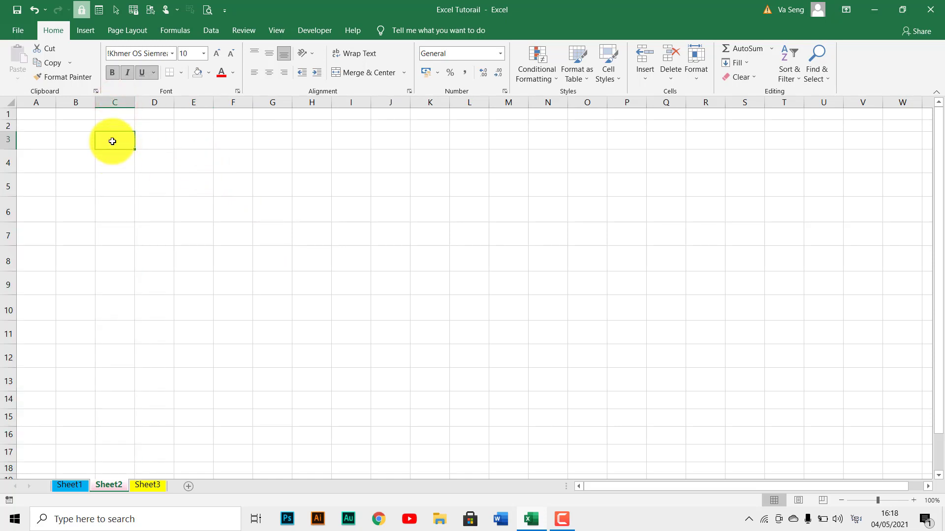
click(117, 98)
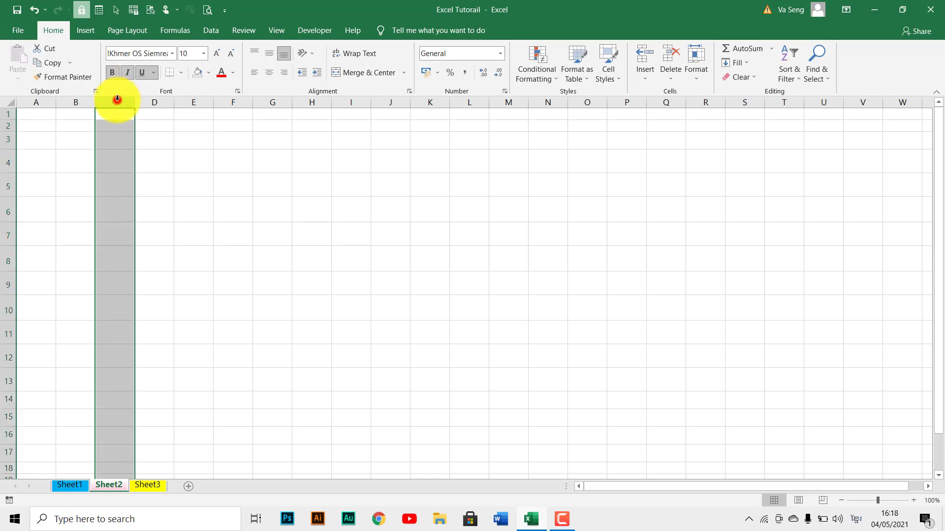
click(200, 101)
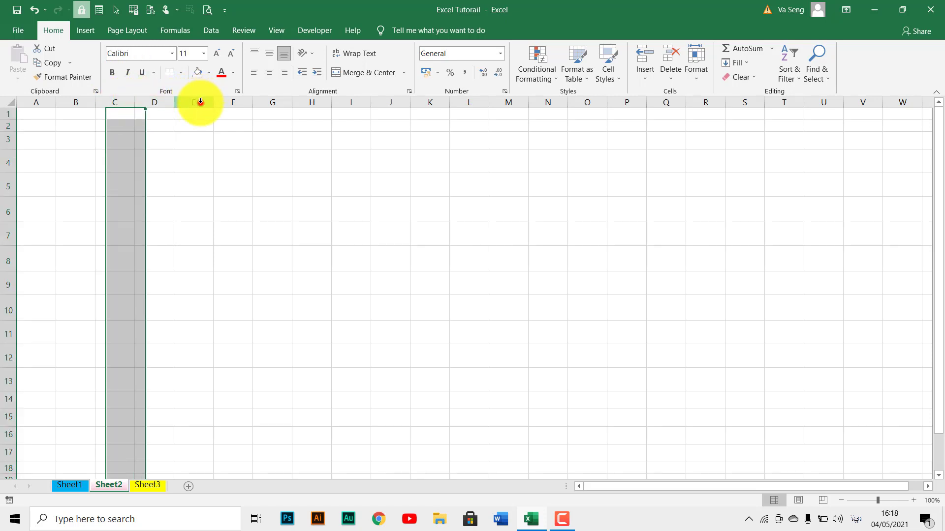
click(311, 101)
click(380, 112)
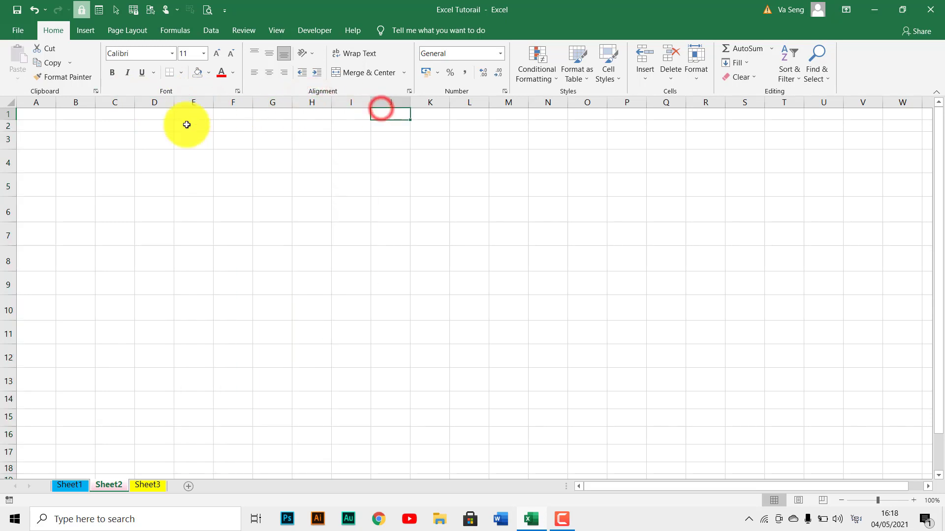
Select columns B to H, check how far down the selection extends, and narrow all of them together.
click(69, 101)
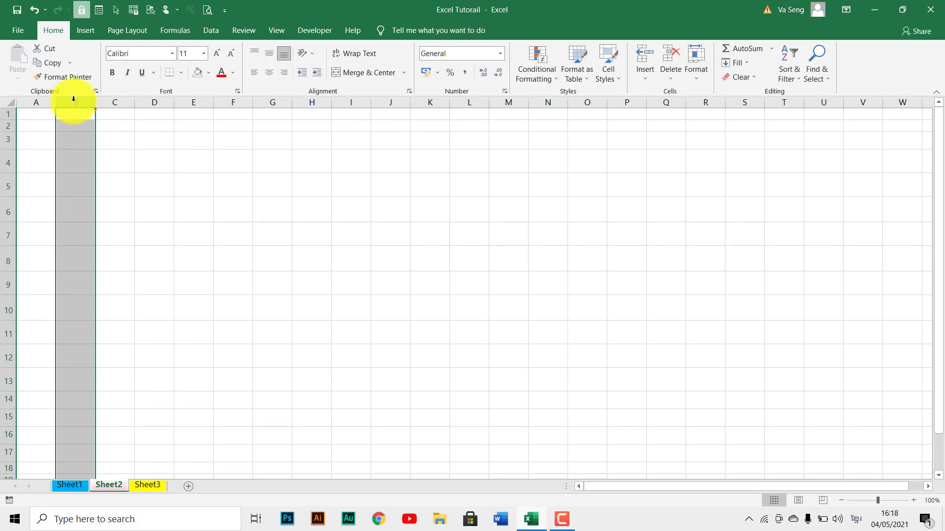
drag(77, 100, 298, 131)
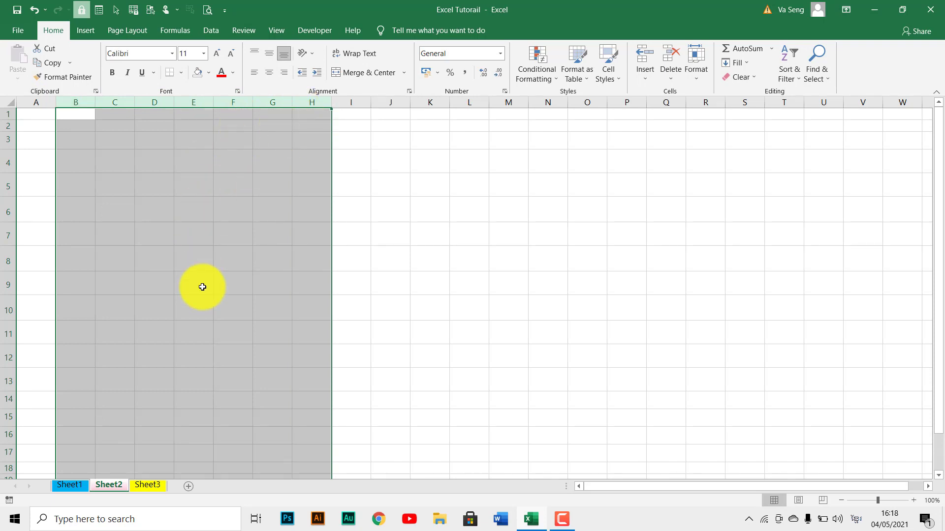
scroll(202, 287, down, 20)
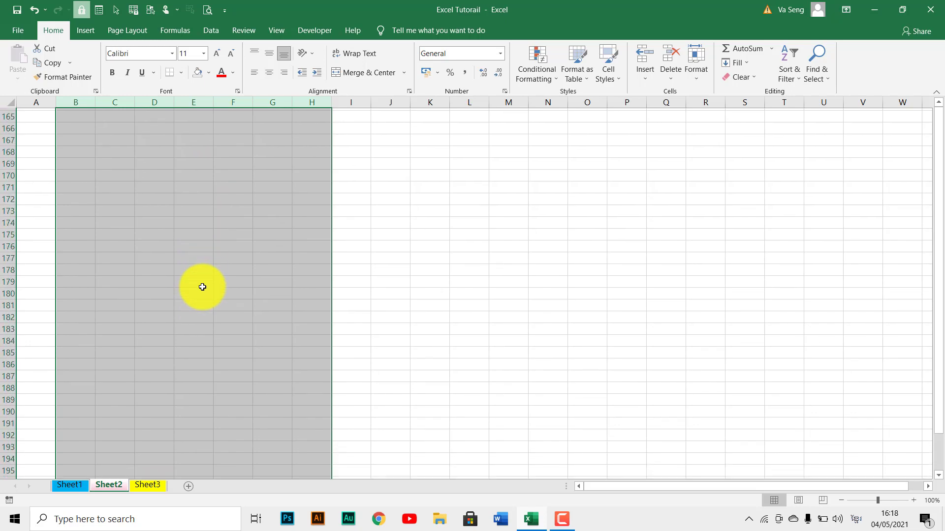
scroll(202, 286, up, 20)
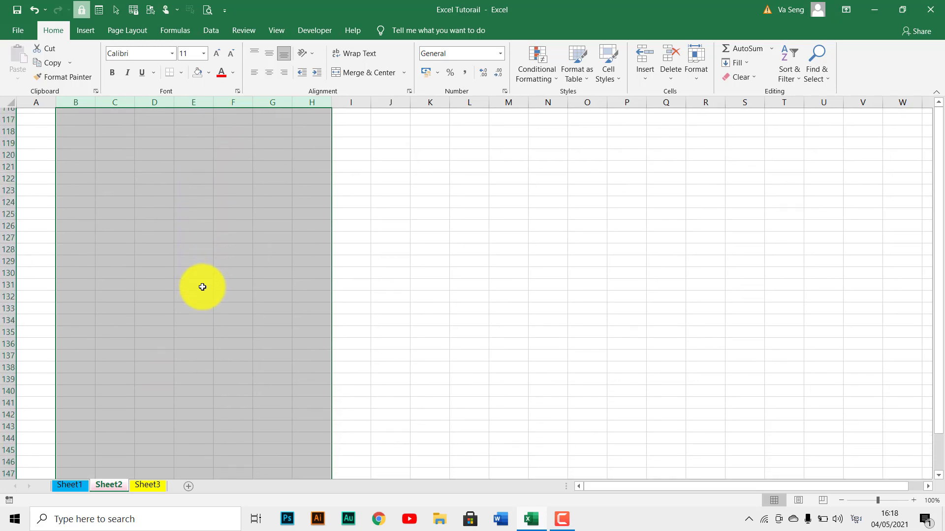
scroll(134, 148, up, 20)
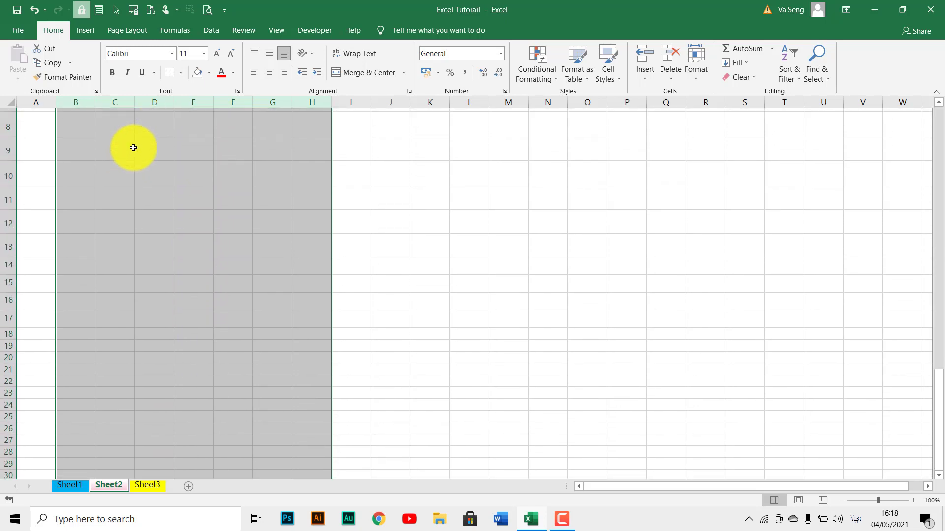
mouse_move(97, 105)
mouse_down()
mouse_move(151, 104)
mouse_move(88, 102)
mouse_up()
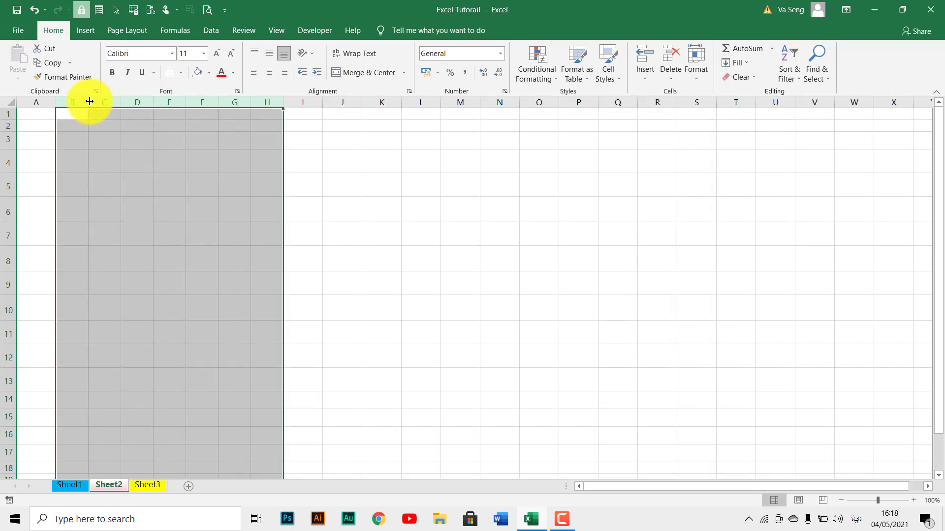
Apply middle vertical alignment and left horizontal alignment to columns B to H, and clear the selection.
click(270, 76)
click(270, 54)
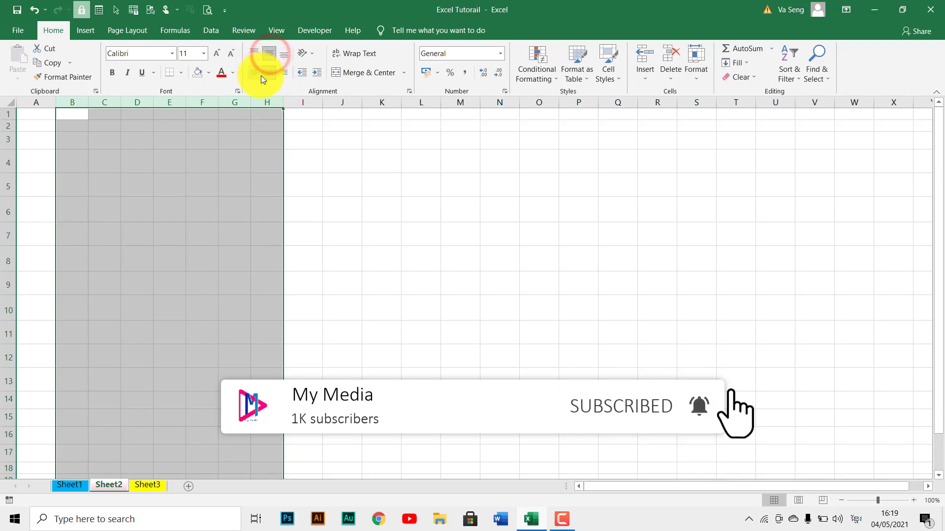
click(261, 75)
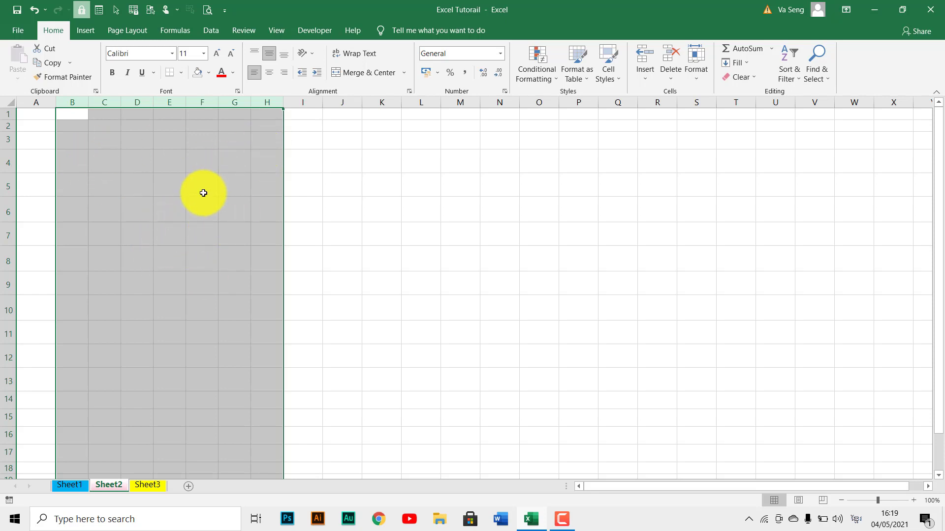
click(144, 159)
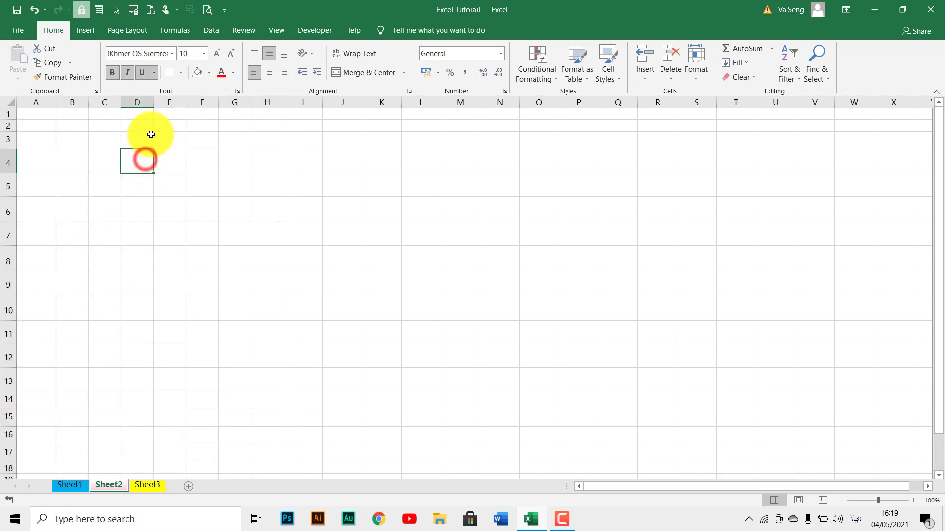
click(214, 180)
click(168, 165)
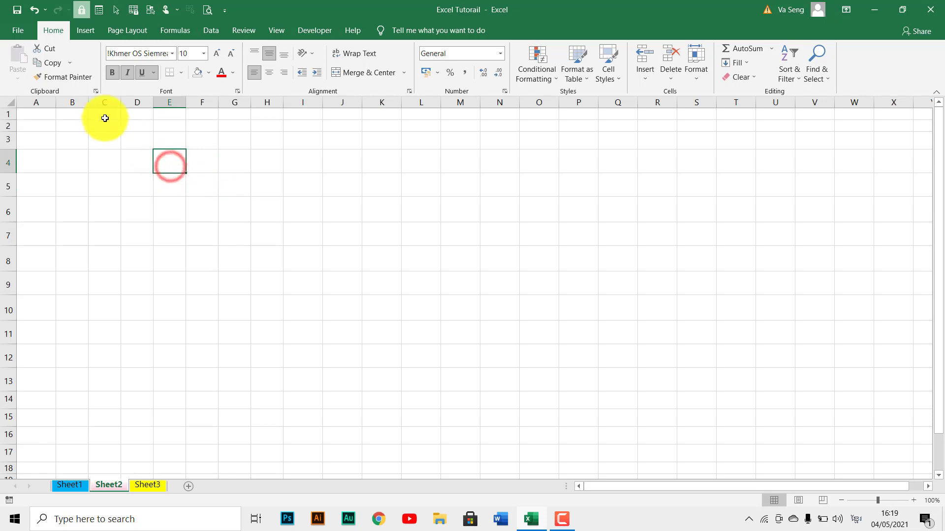
Select the non-adjacent columns C, G, I, K to N, Q to R and T together and widen them all at once.
click(104, 103)
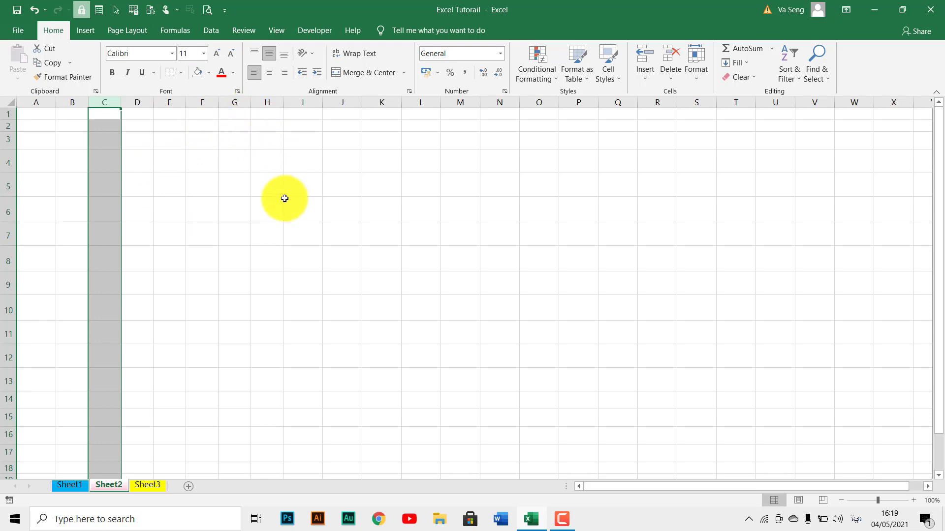
ctrl+click(234, 101)
ctrl+click(299, 102)
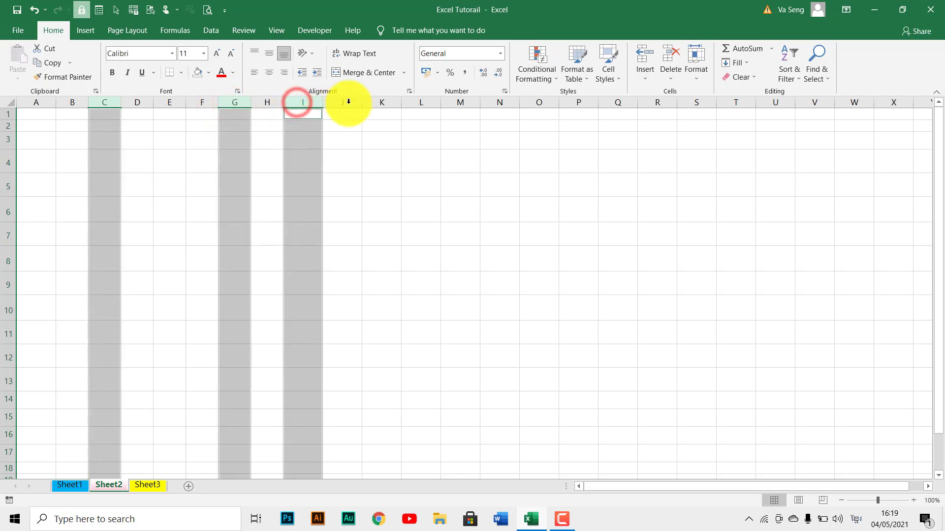
drag(380, 101, 483, 110)
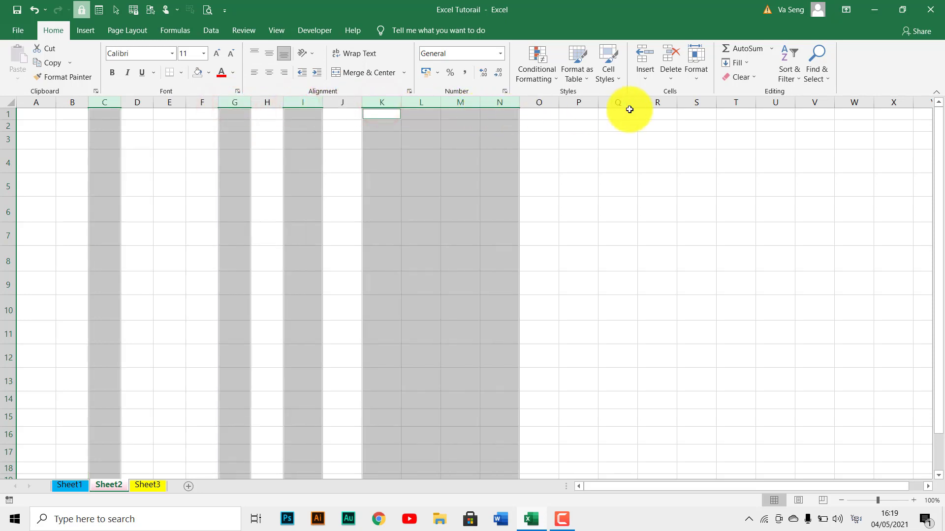
drag(654, 102, 626, 102)
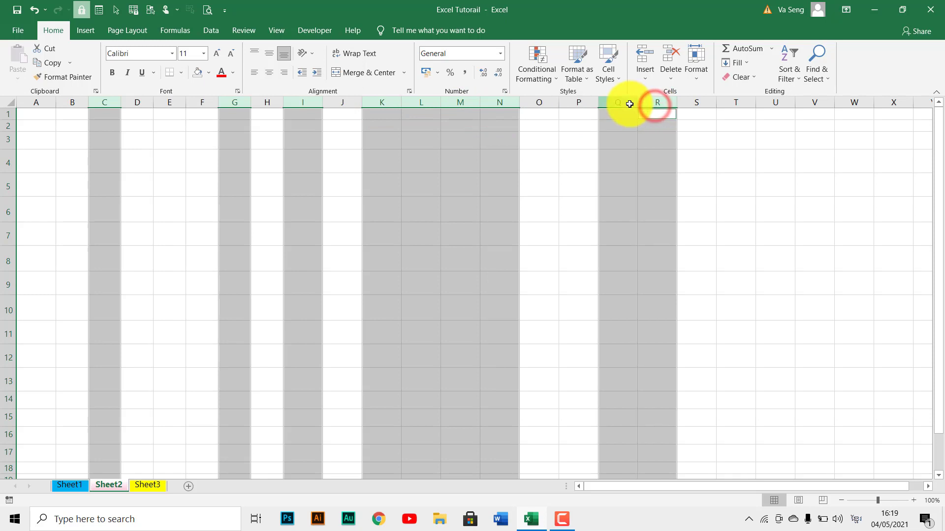
ctrl+click(737, 104)
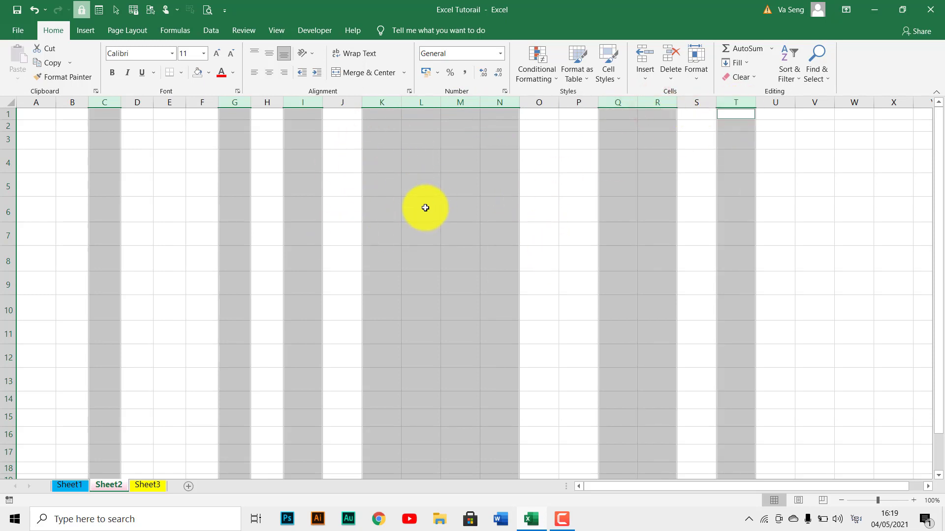
scroll(425, 207, down, 2)
scroll(425, 207, up, 2)
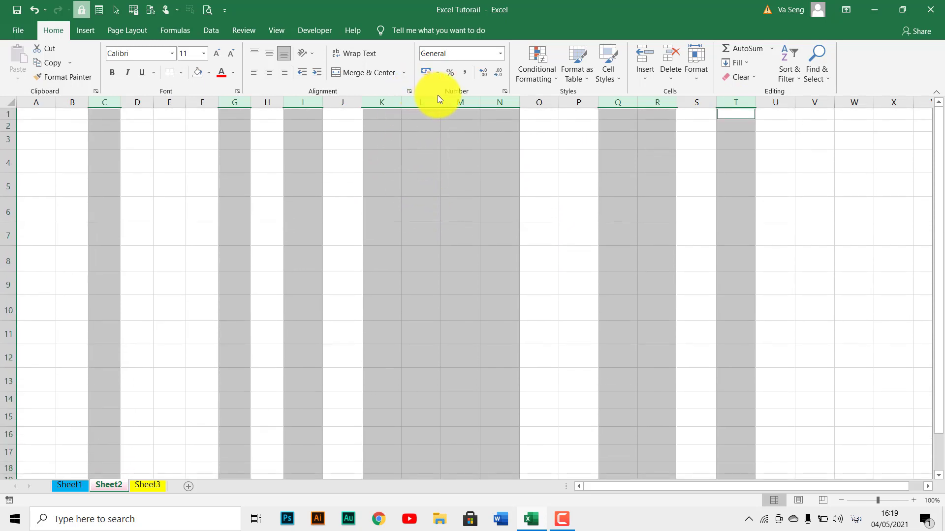
drag(440, 99, 449, 102)
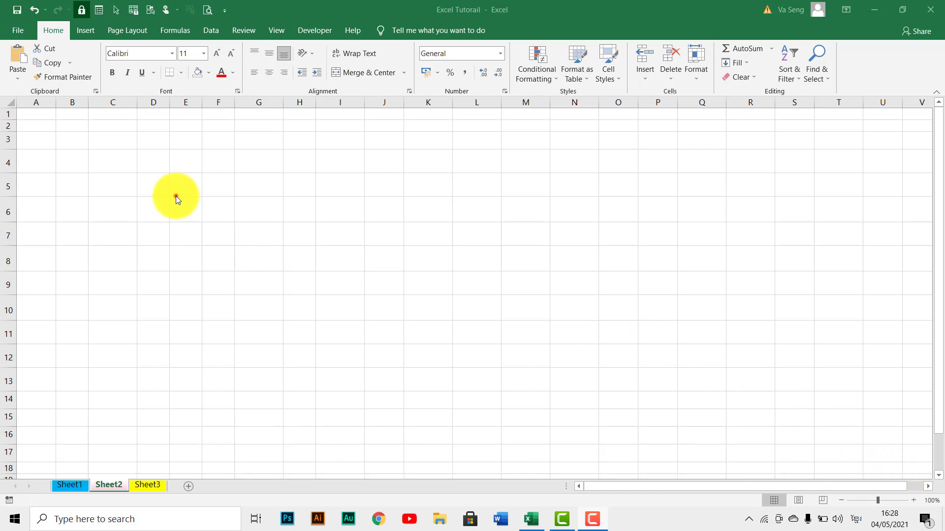
Merge and center cells C4 to F4 on Sheet2, and select the merged cell to check it.
click(176, 196)
drag(99, 160, 187, 161)
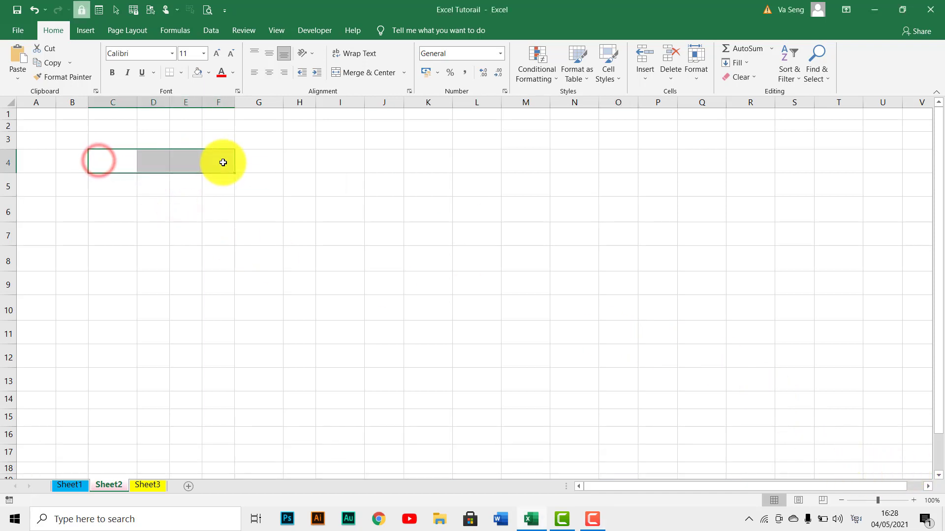
drag(253, 164, 211, 165)
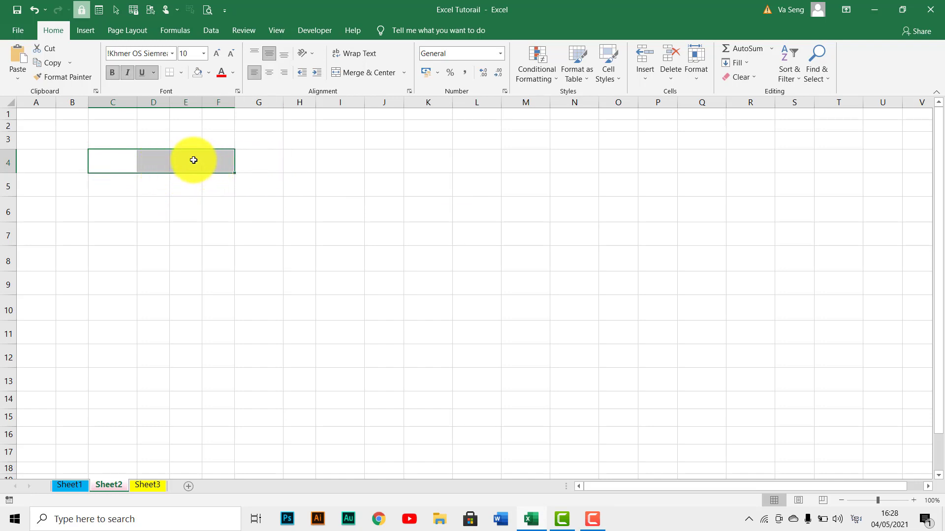
click(63, 32)
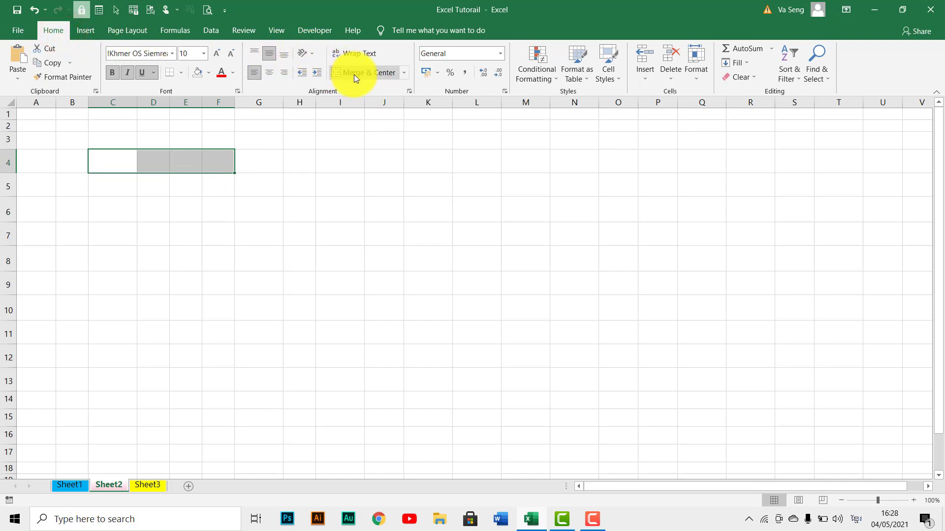
click(385, 73)
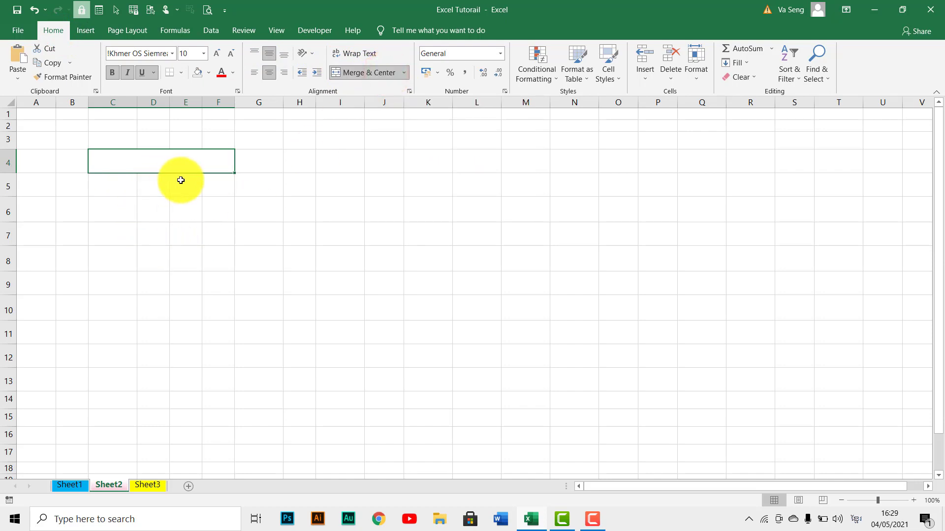
click(187, 208)
click(157, 164)
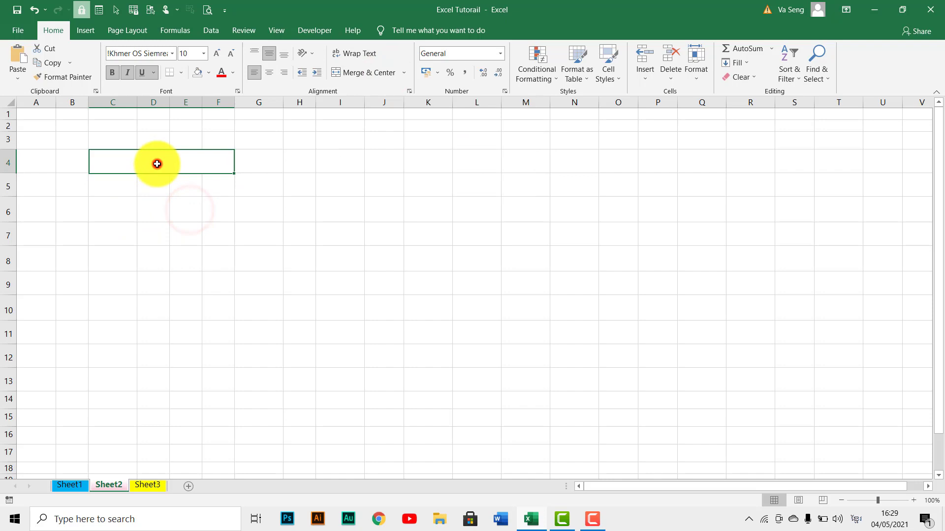
click(168, 196)
click(152, 166)
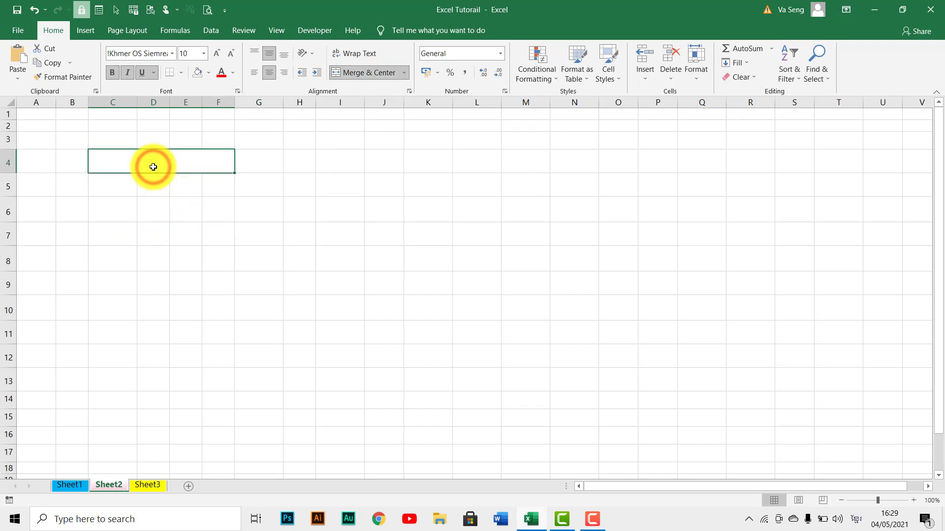
Merge and center the block C6 to F12 into one cell, check it, and clear the selection.
drag(123, 207, 212, 345)
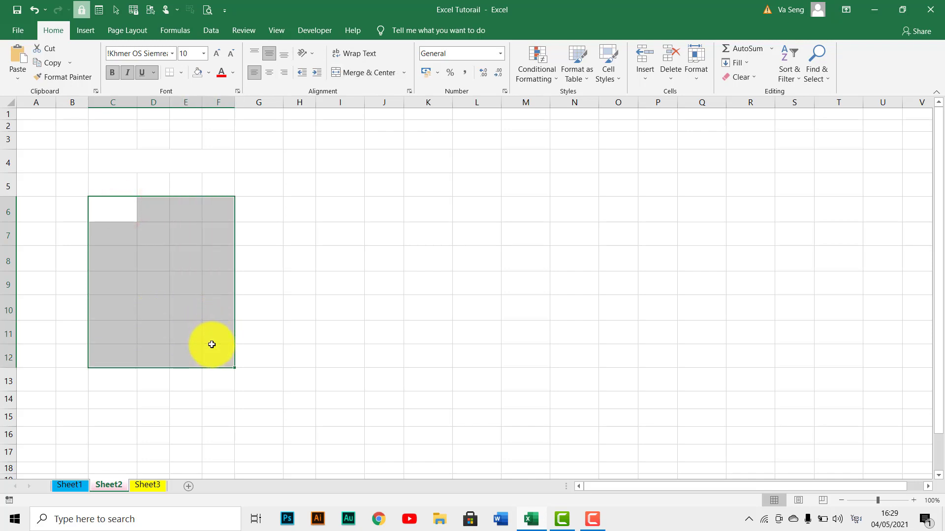
click(368, 74)
click(303, 285)
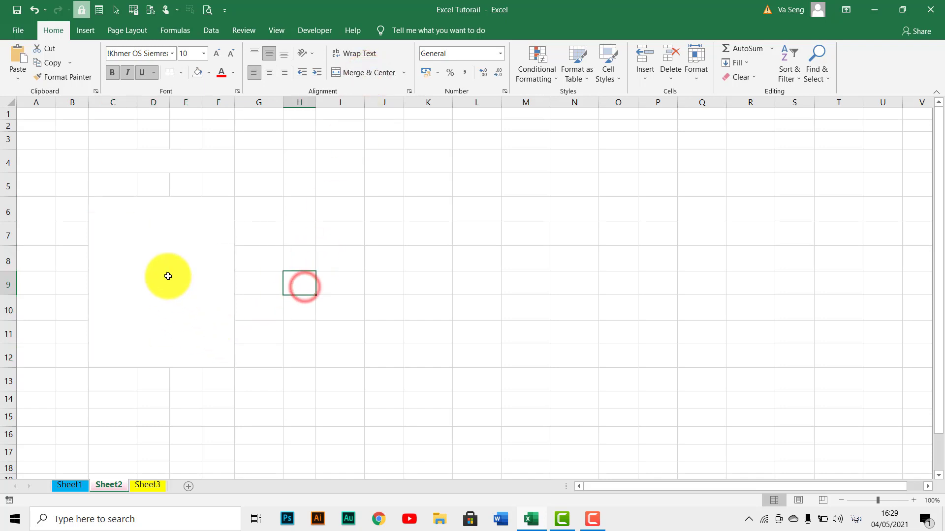
click(168, 276)
click(361, 225)
click(322, 170)
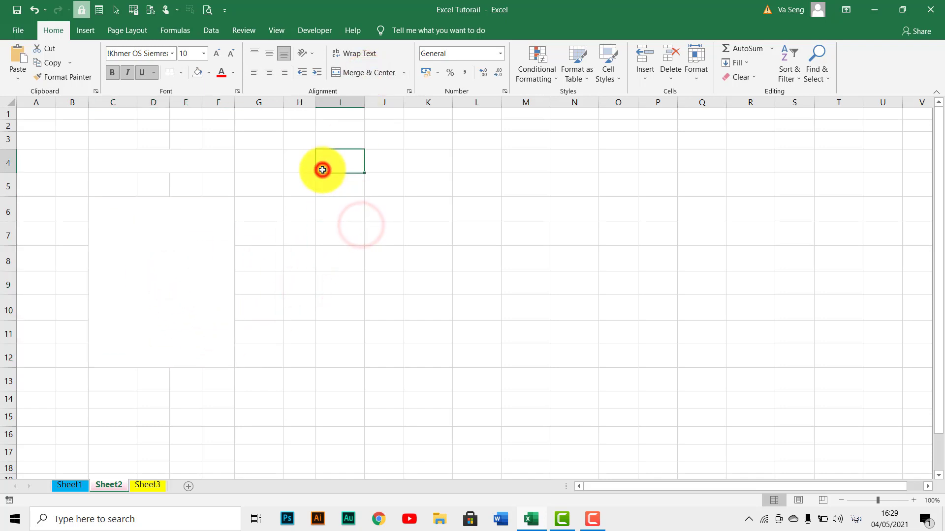
click(341, 224)
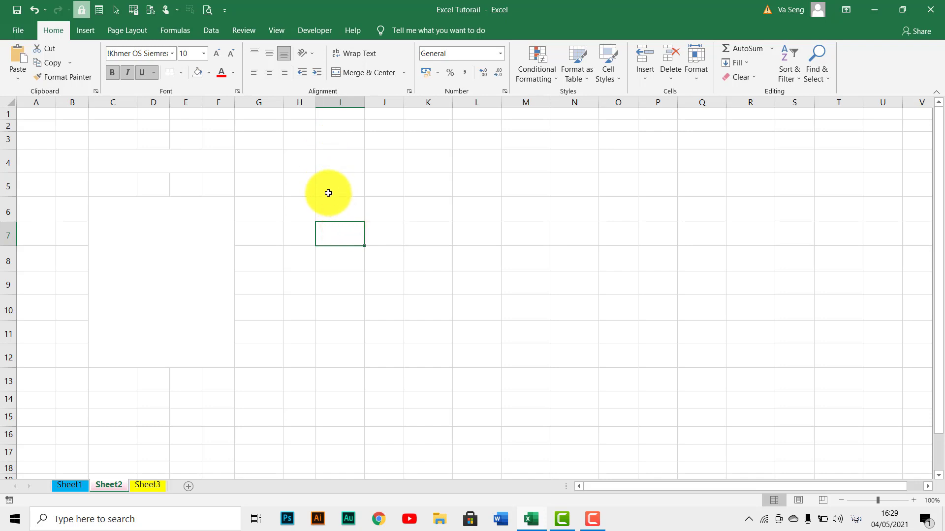
Merge and center the block I4 to N5, and do the same with the block I8 to M10.
drag(330, 189, 587, 169)
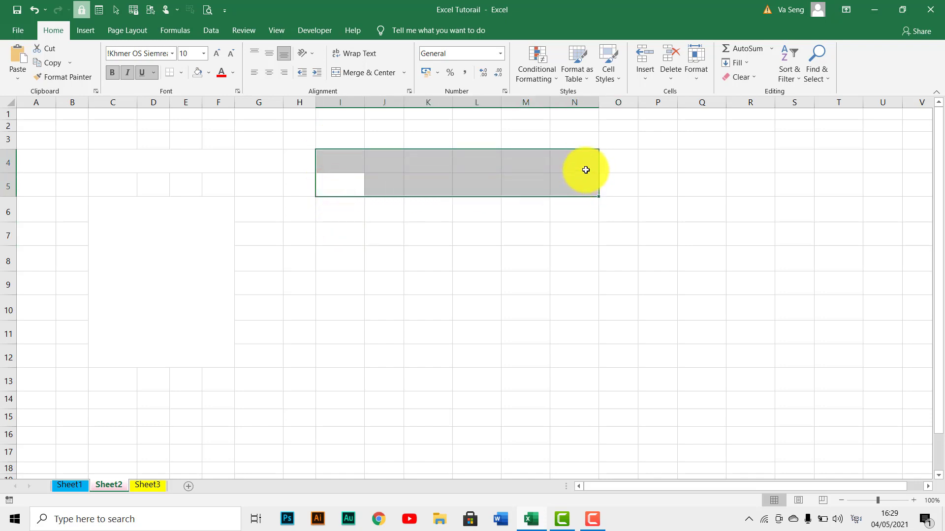
click(368, 72)
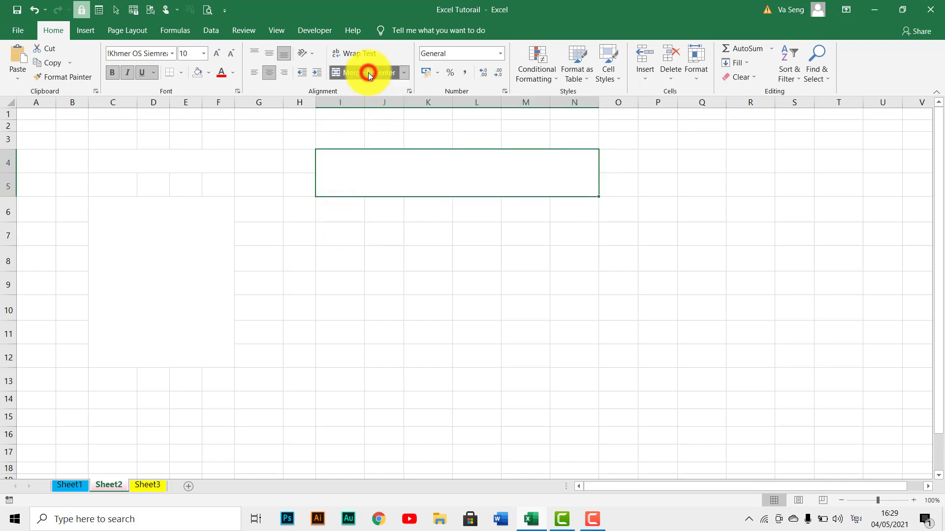
click(339, 273)
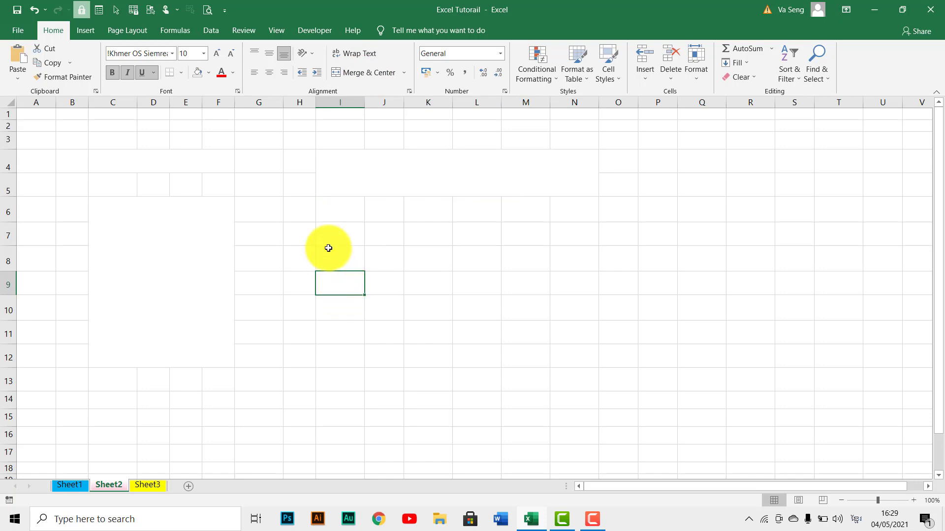
drag(329, 249, 515, 316)
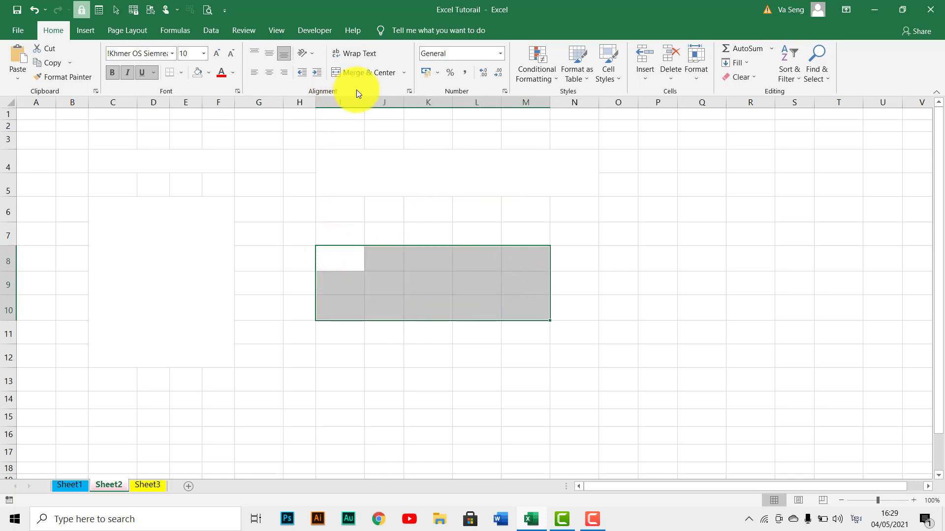
click(371, 73)
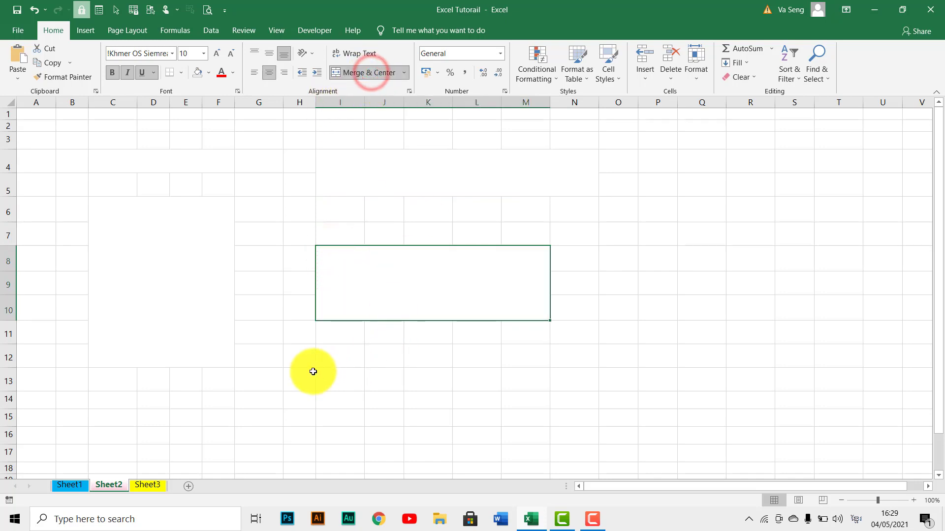
Select cells I12 to M12, review the available merge and unmerge options without applying one, and clear the selection.
drag(331, 356, 508, 351)
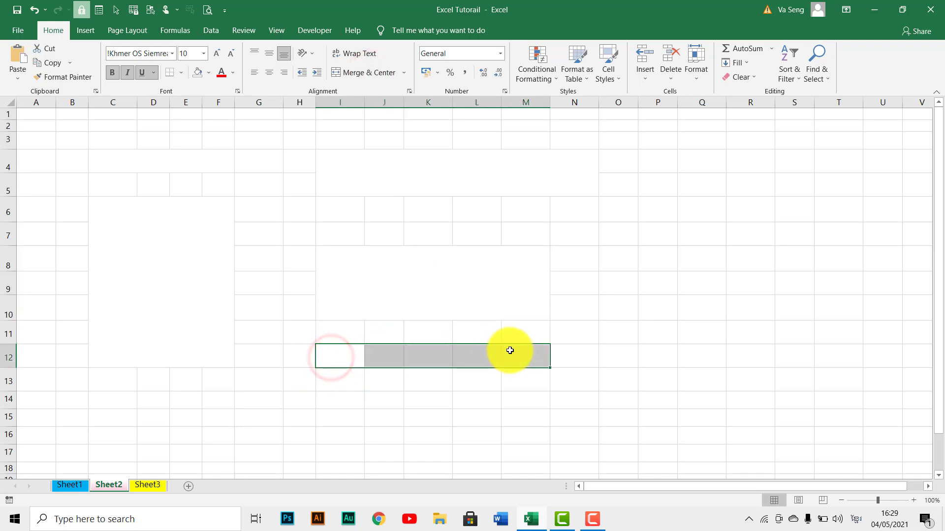
click(408, 72)
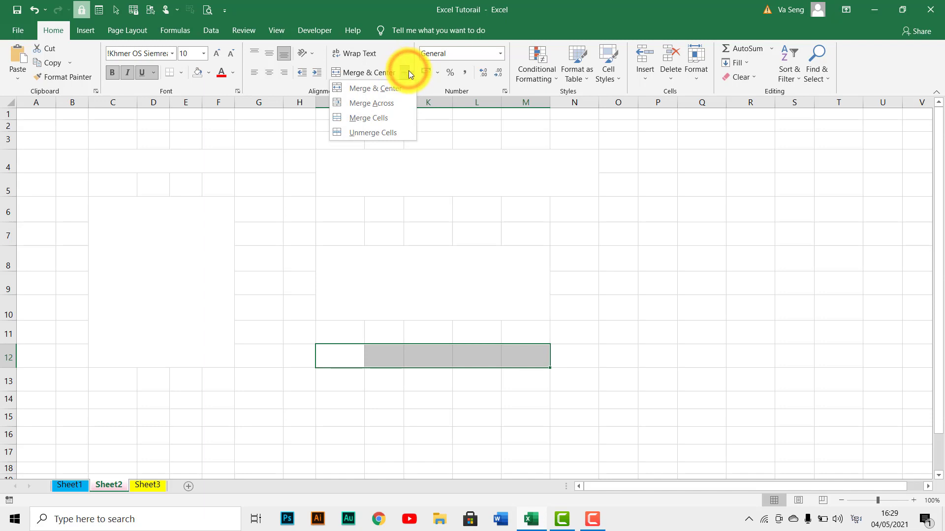
click(406, 72)
click(406, 72)
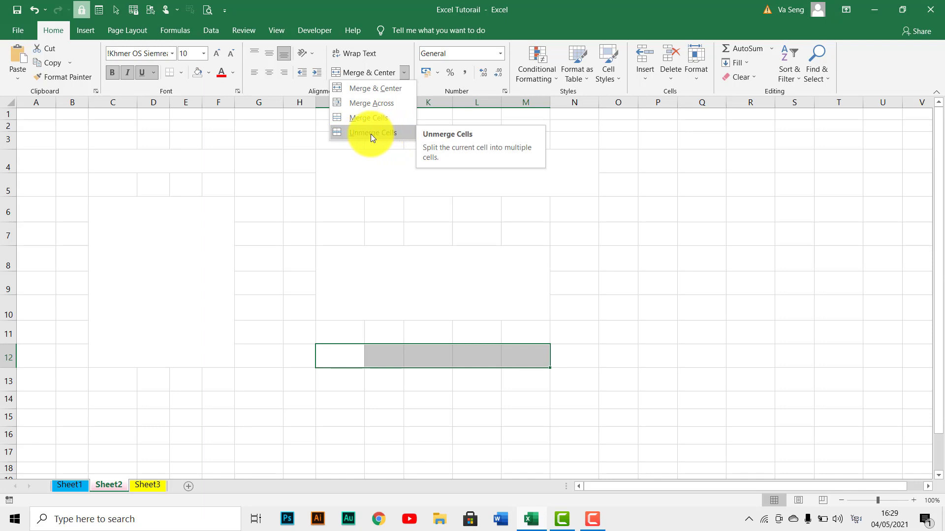
click(396, 311)
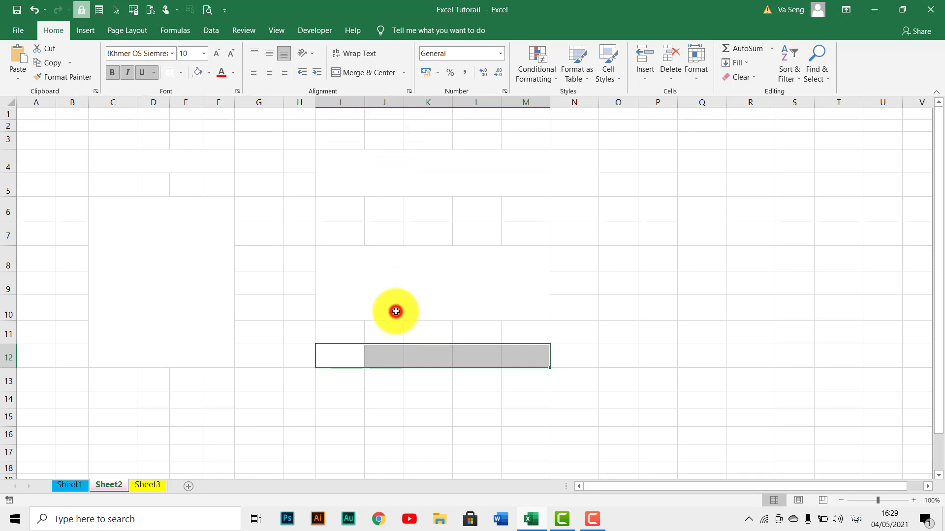
click(336, 383)
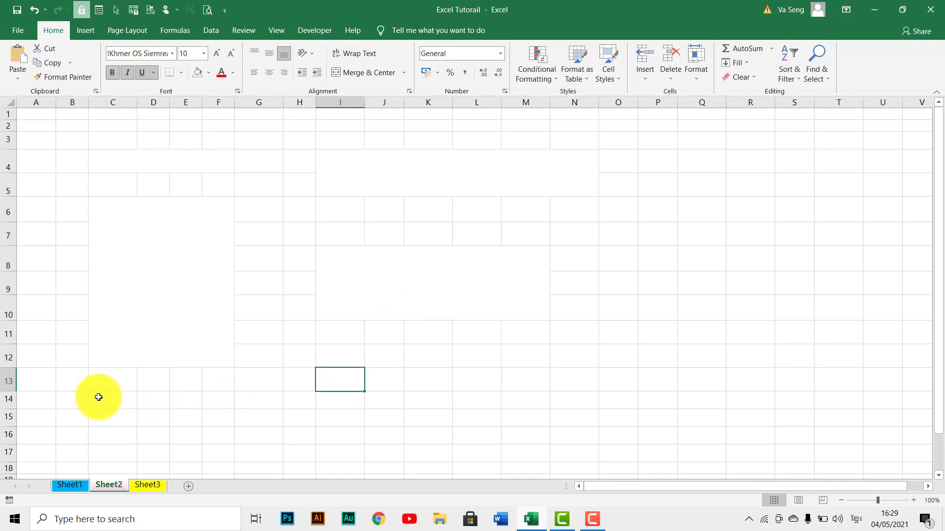
Apply Merge Across to the range C14 to F20 so each row merges separately.
drag(98, 397, 220, 430)
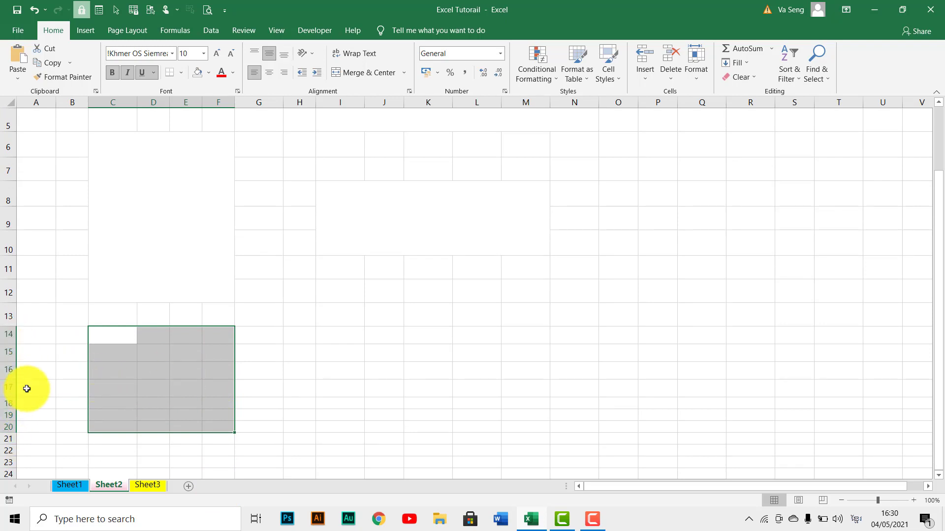
click(405, 70)
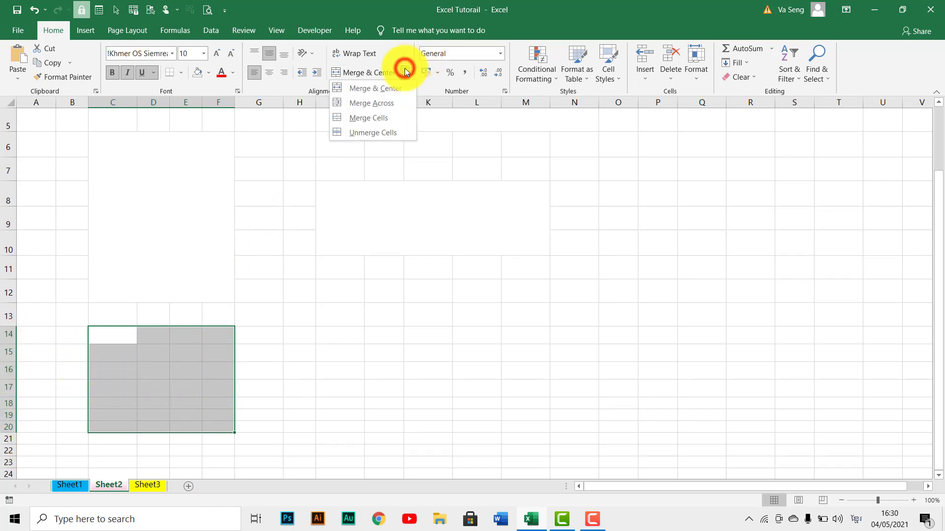
click(373, 104)
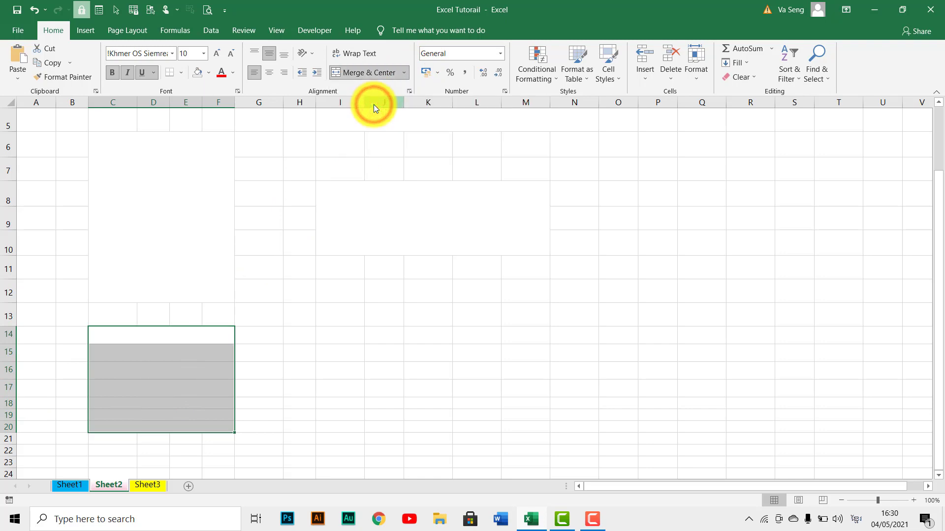
Select the merged cells in rows 14 to 18 of columns C to F one at a time to check the row-by-row merge.
click(126, 337)
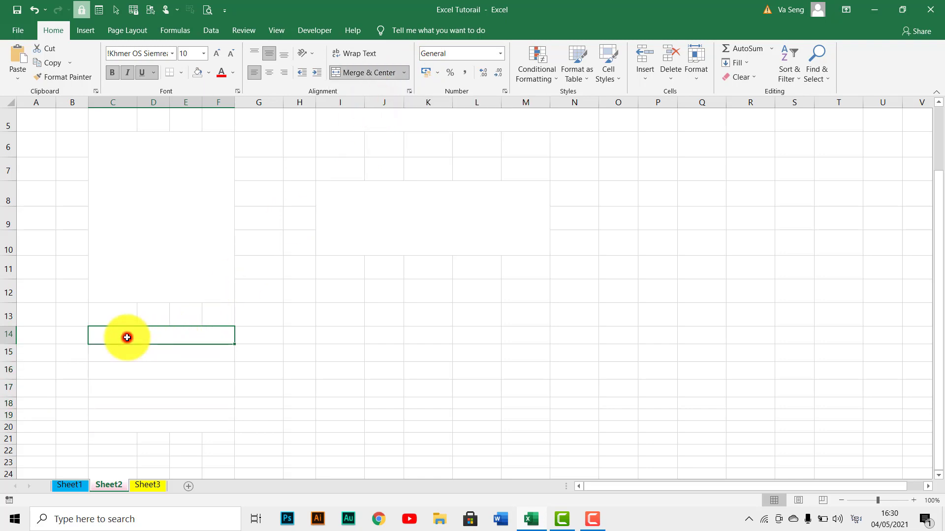
click(148, 355)
click(121, 334)
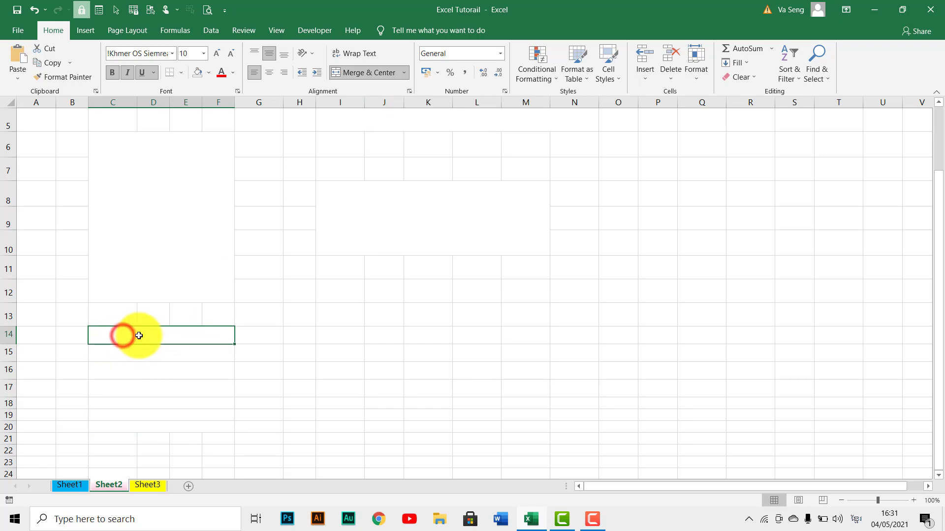
click(132, 357)
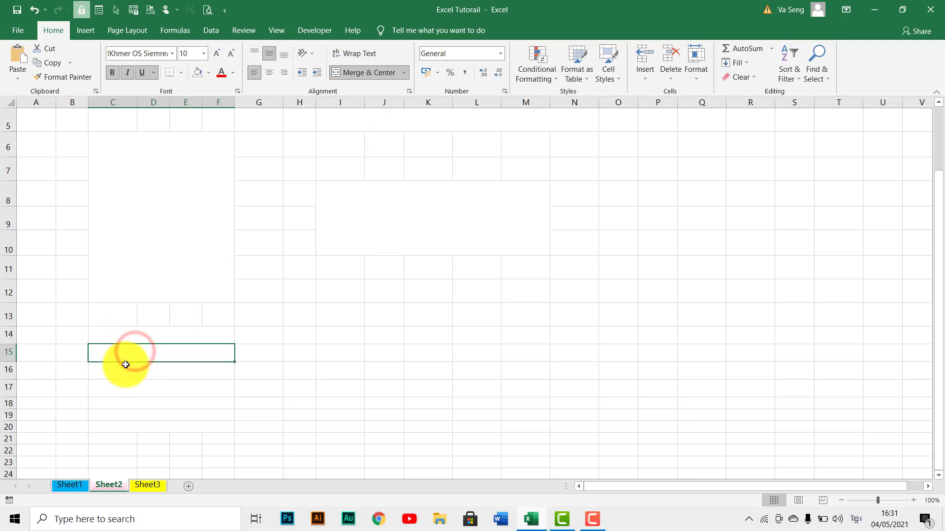
click(126, 365)
click(127, 383)
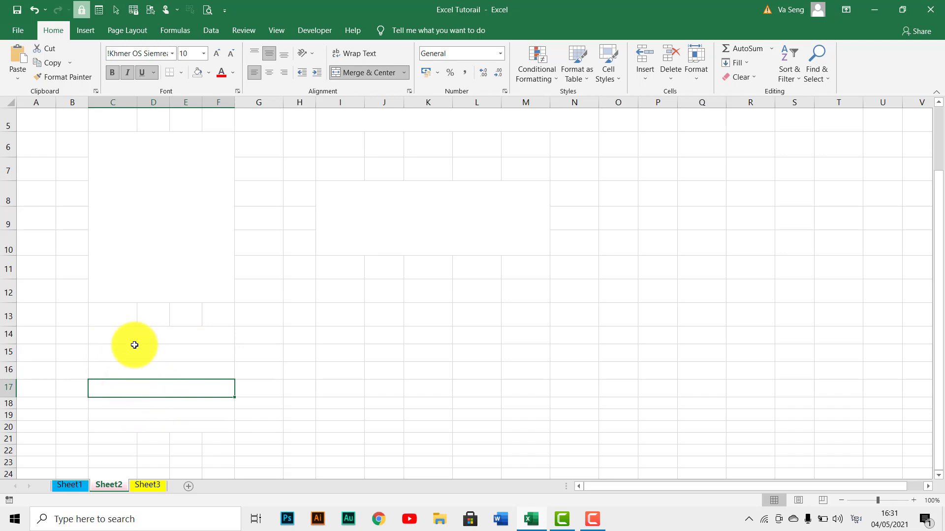
click(117, 370)
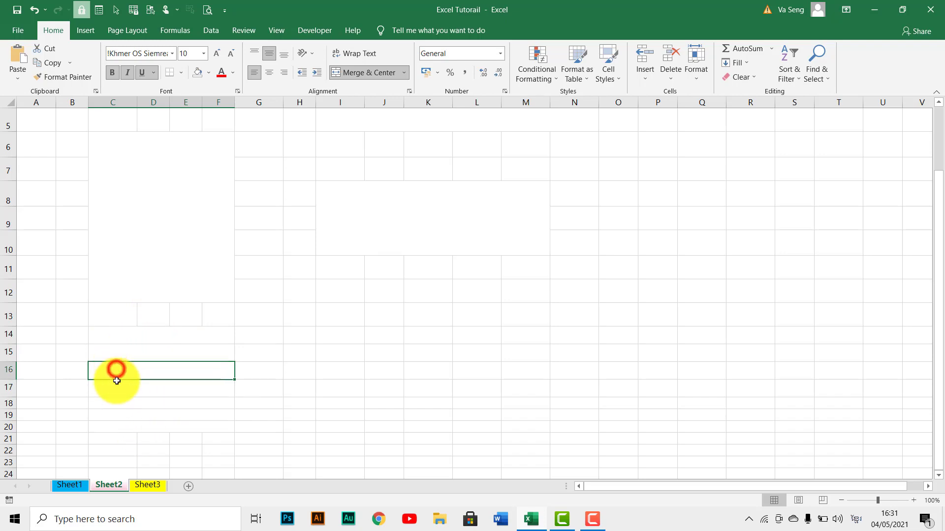
click(121, 408)
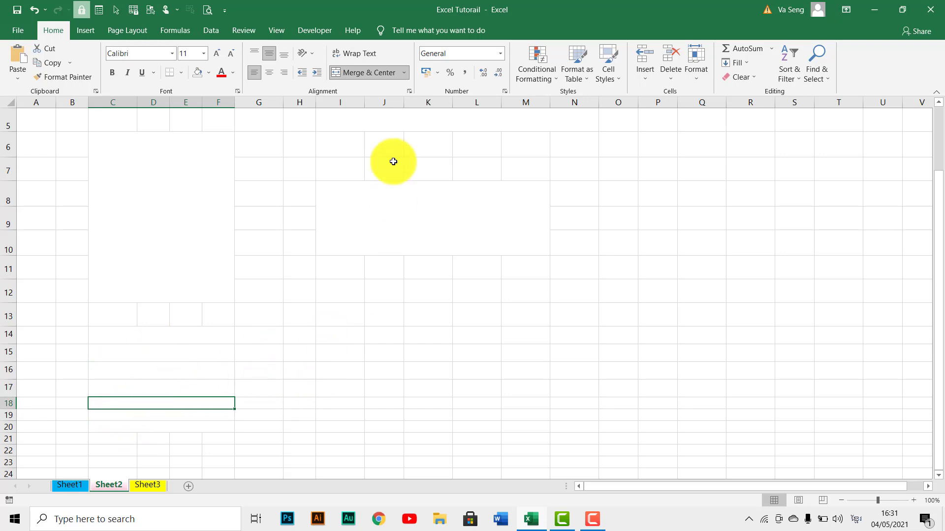
Merge cells I14 to M14 with the Merge Cells option, without centering.
click(299, 336)
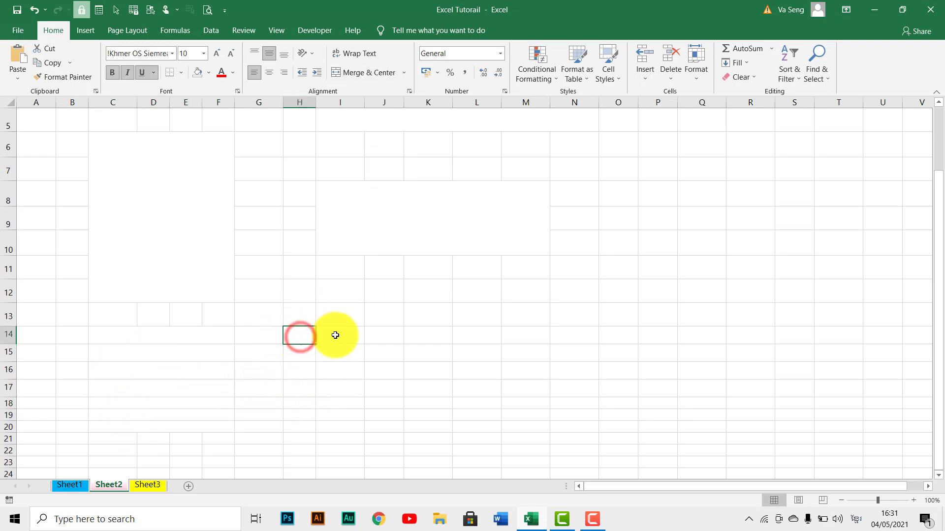
drag(334, 335, 531, 337)
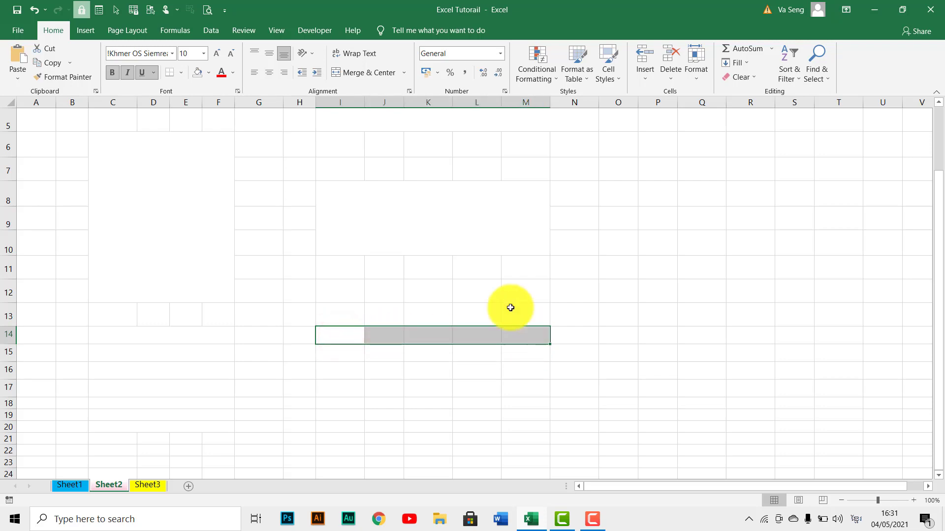
click(405, 72)
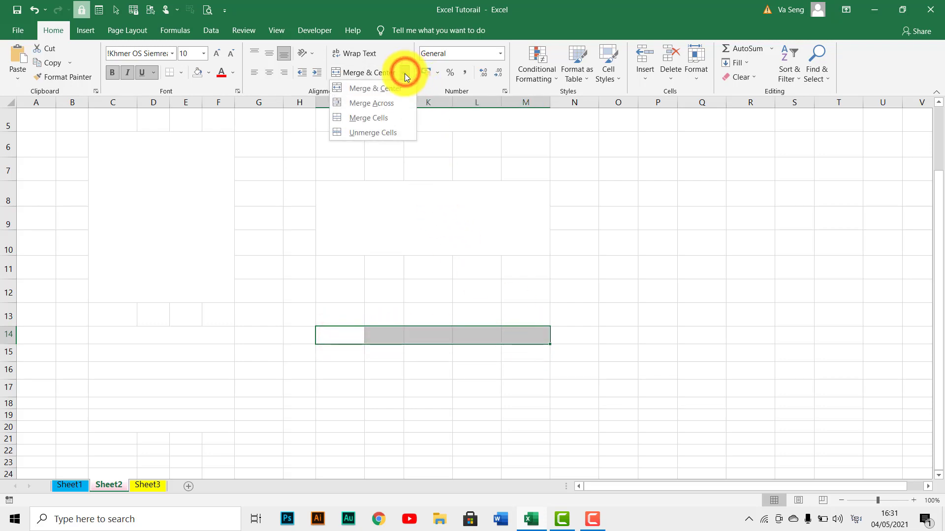
click(356, 118)
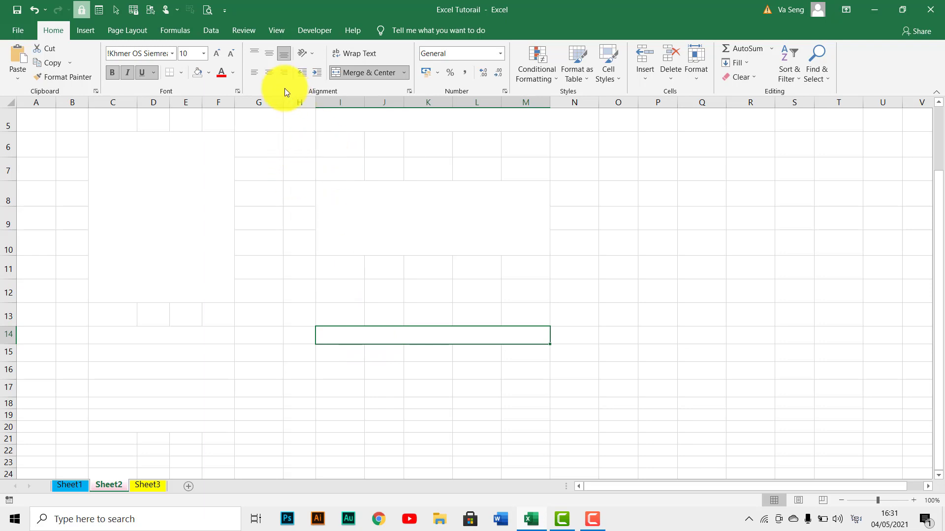
Enter "សស" in cell I12 and merge I12 to M12 with the Merge Cells option.
click(349, 290)
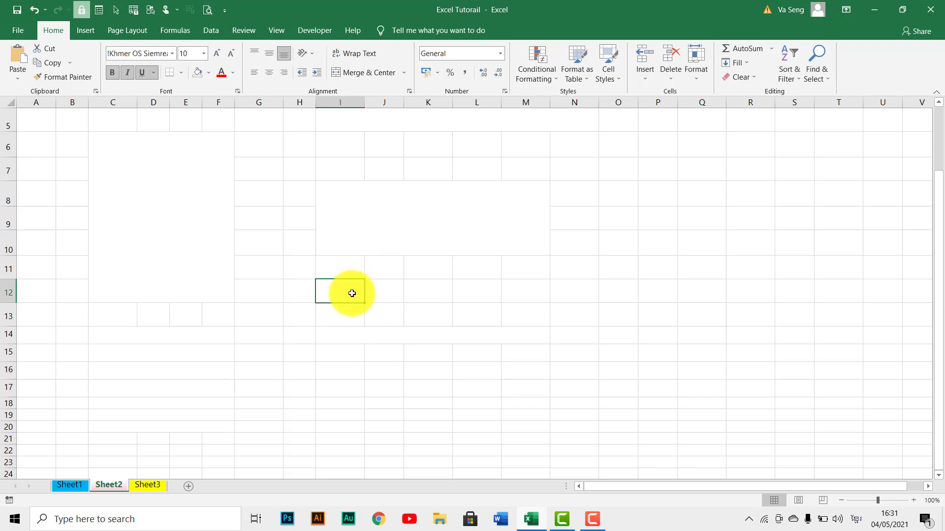
text(សស)
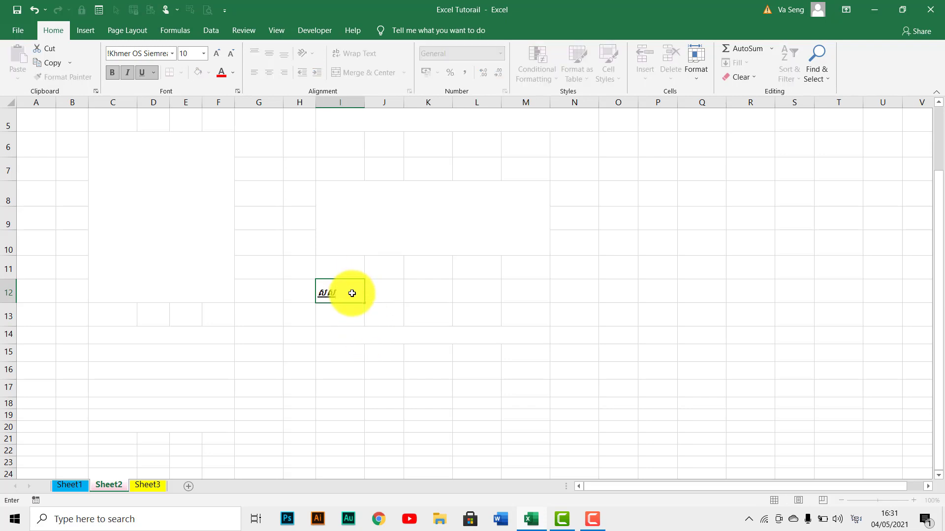
click(389, 334)
drag(348, 298, 548, 290)
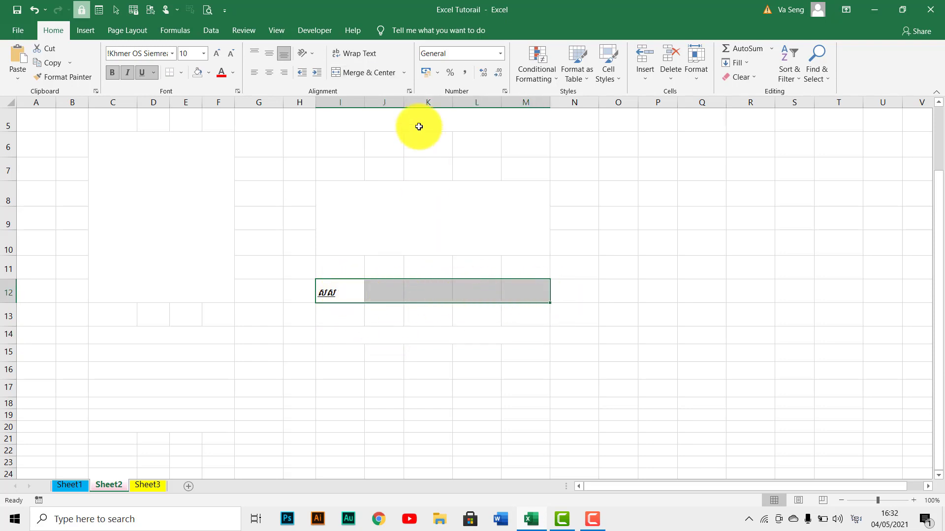
click(408, 76)
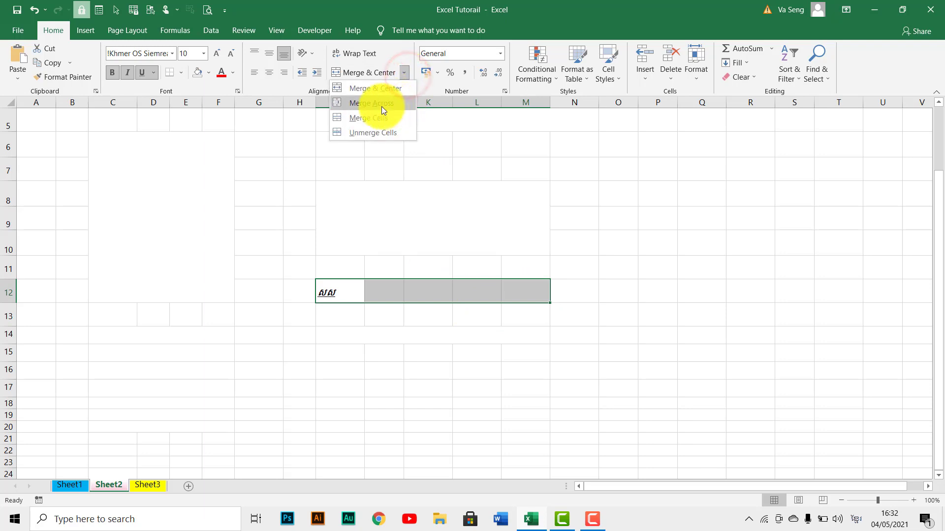
click(367, 120)
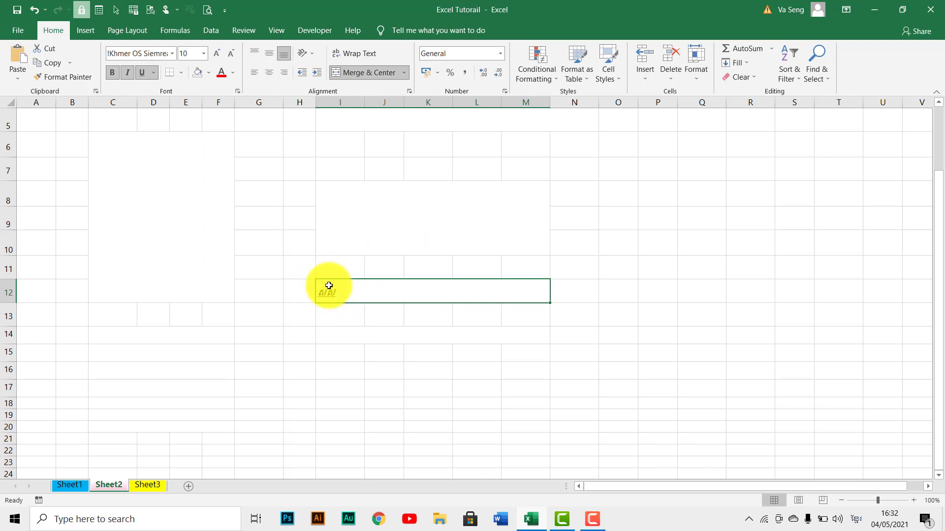
Enter "ss" in cell I13 with the English keyboard and apply Merge & Center to I13 to M13.
click(330, 321)
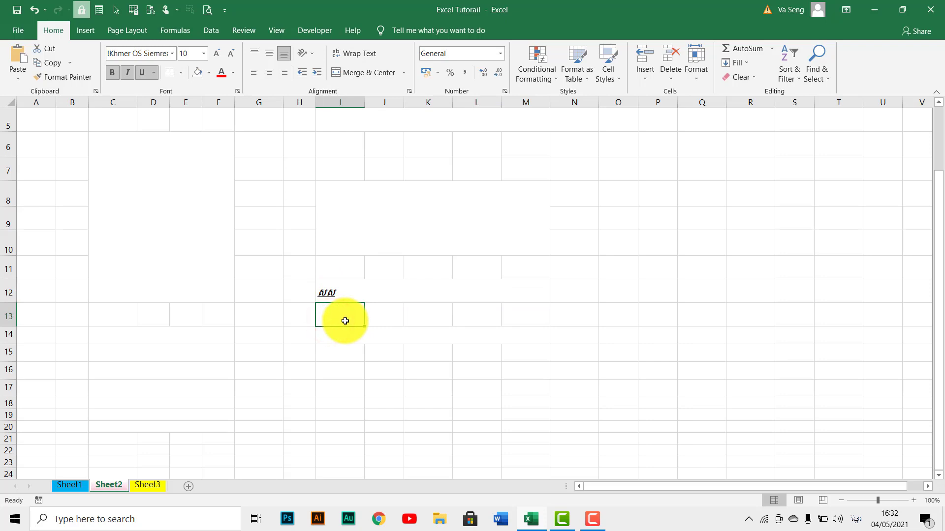
key(alt+shift)
text(ss)
click(385, 350)
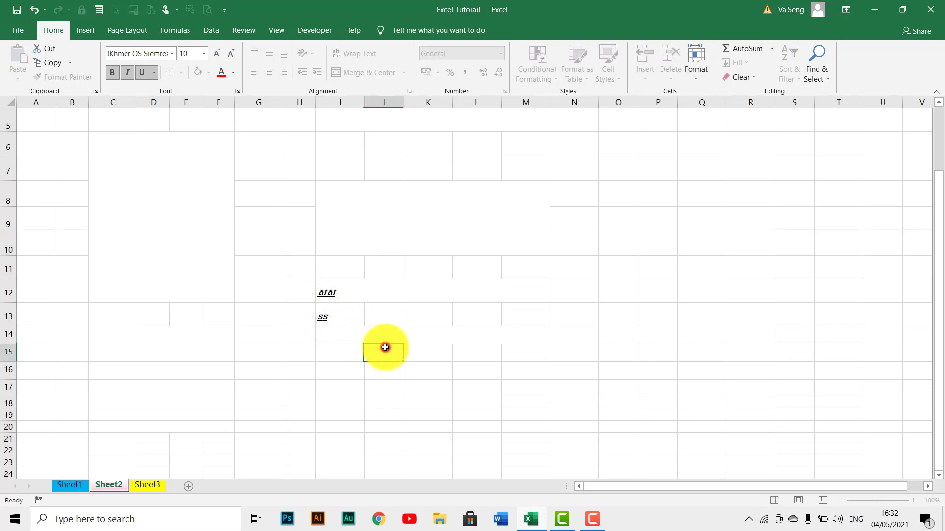
drag(334, 315, 525, 321)
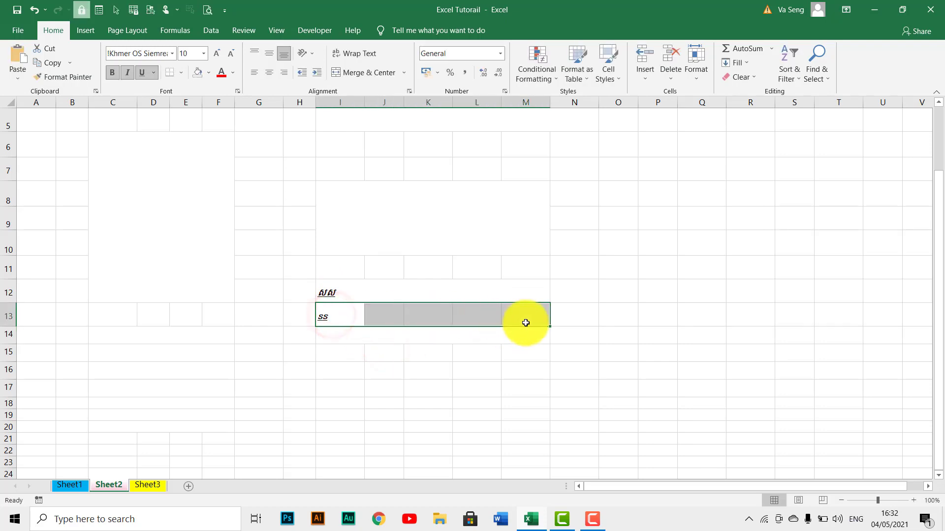
click(404, 74)
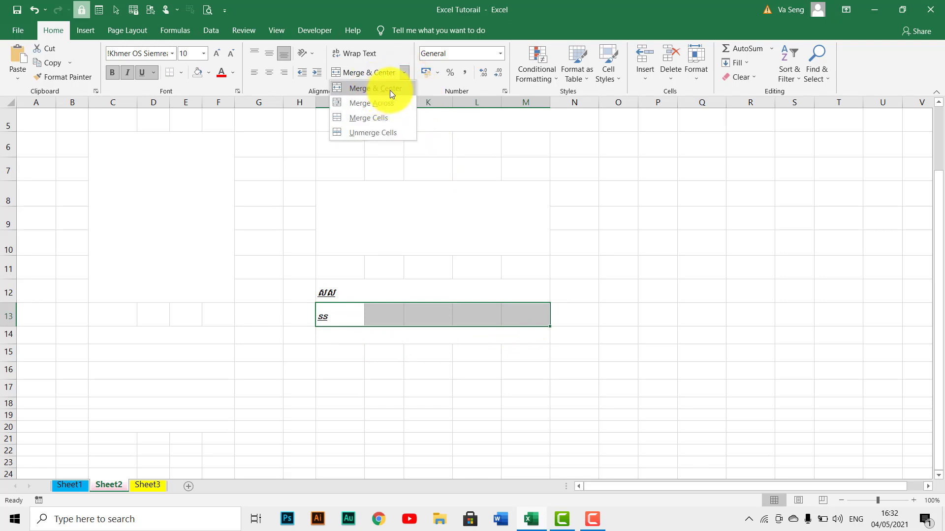
click(389, 90)
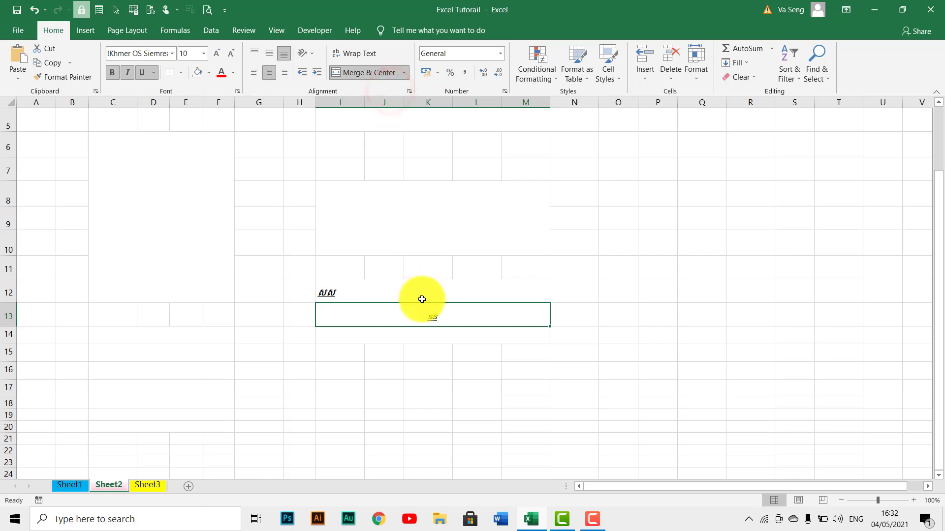
click(456, 367)
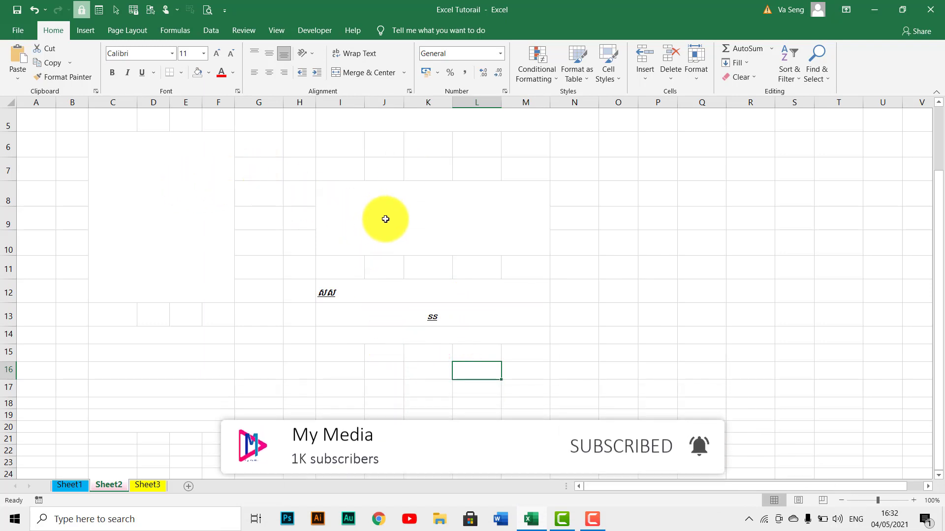
Split the large merged block C6 to F12 back into individual cells with Unmerge Cells.
click(338, 188)
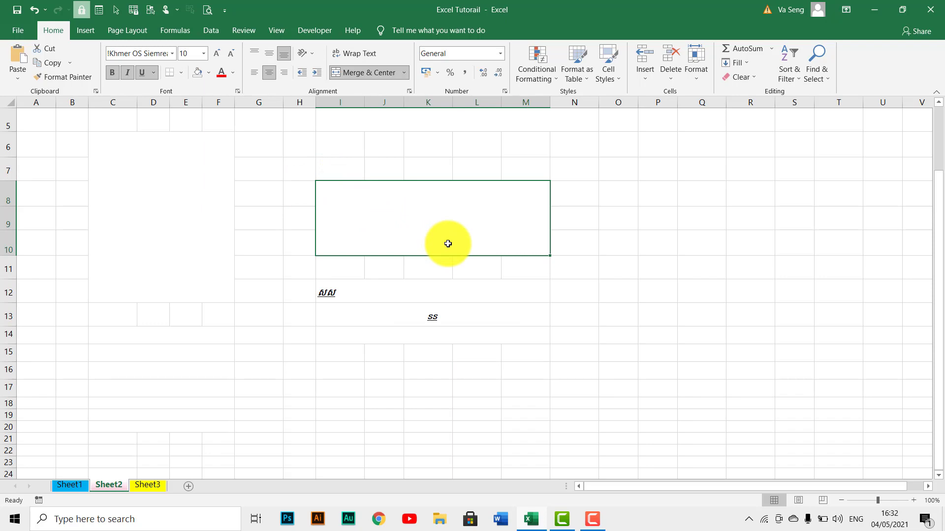
click(182, 188)
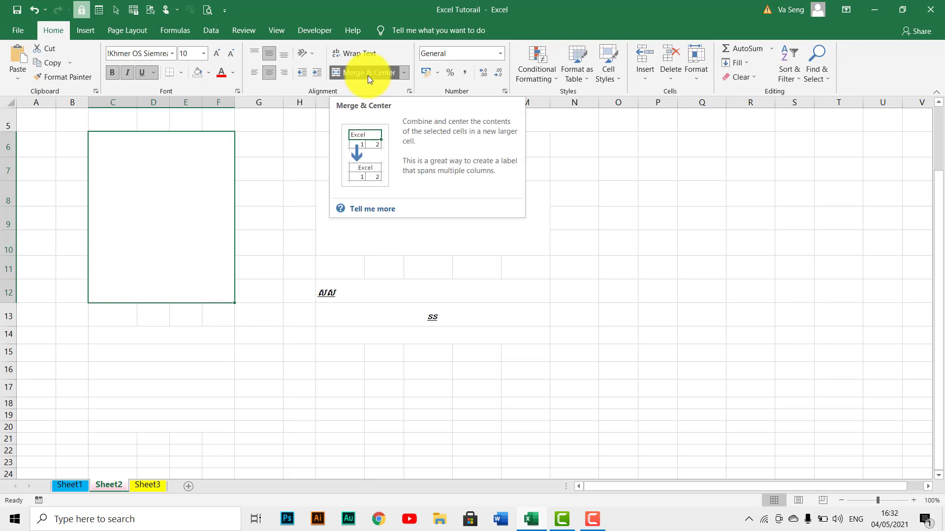
click(403, 73)
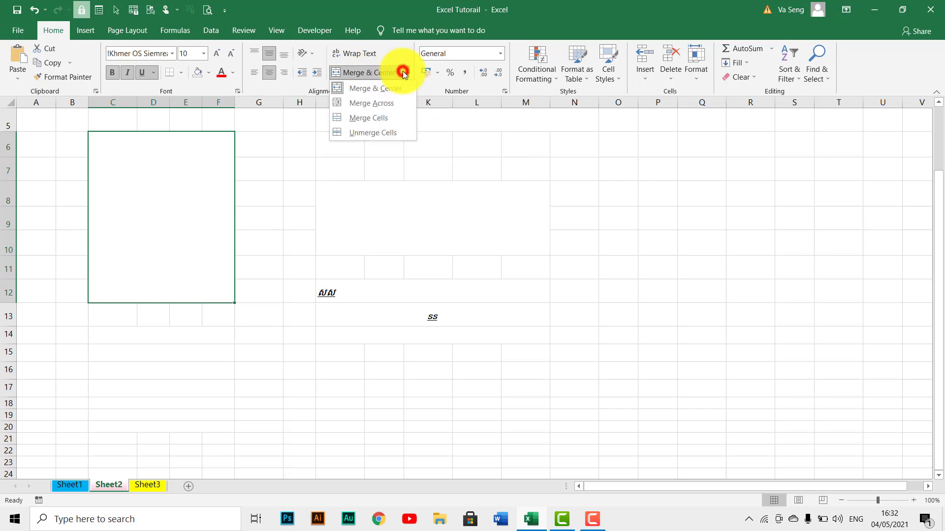
click(382, 132)
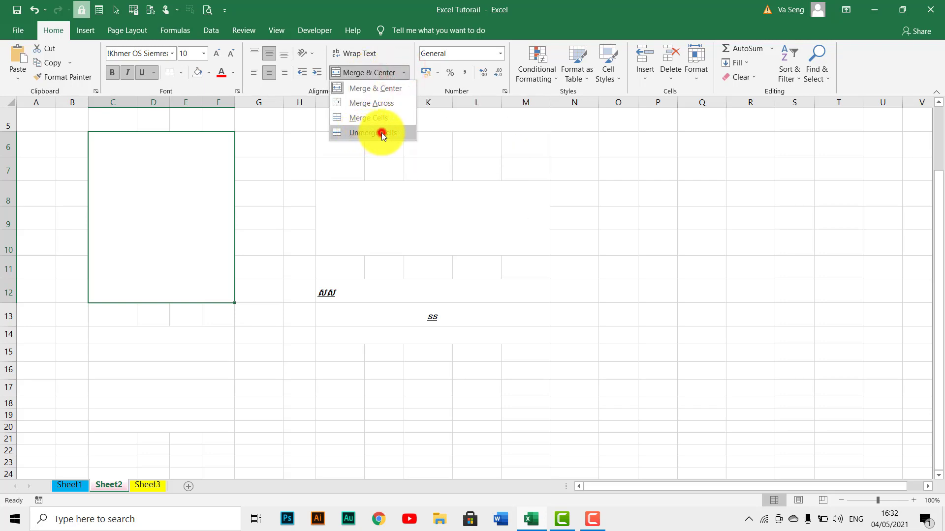
Unmerge the block I8 to M10 and the two merged text rows I12 to M13.
click(395, 207)
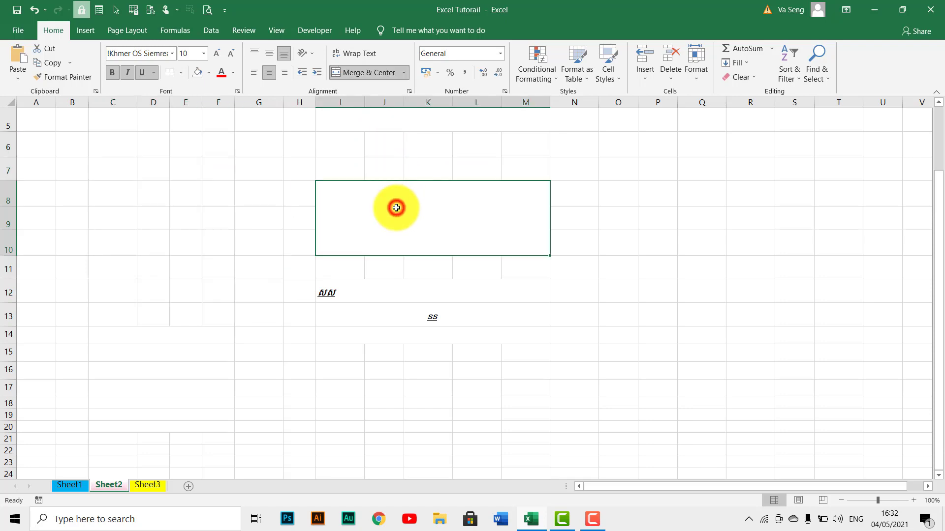
click(361, 73)
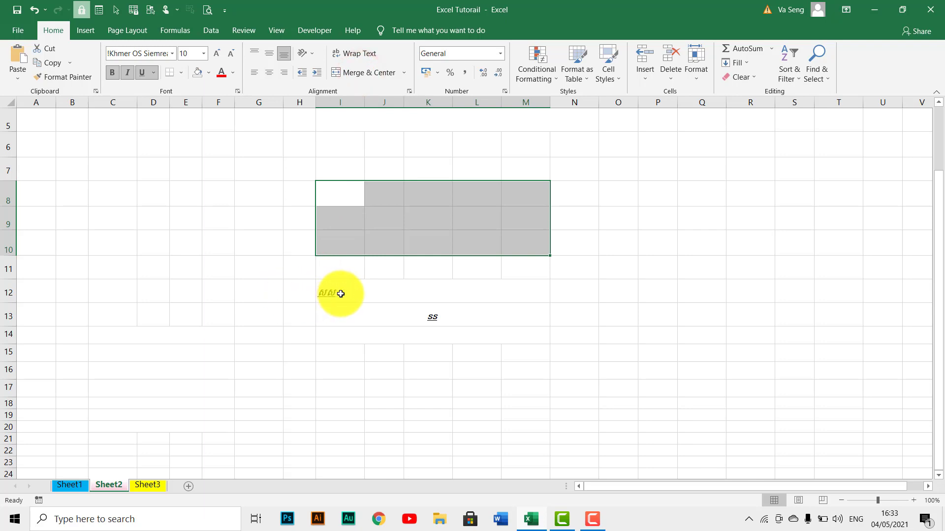
drag(340, 293, 443, 310)
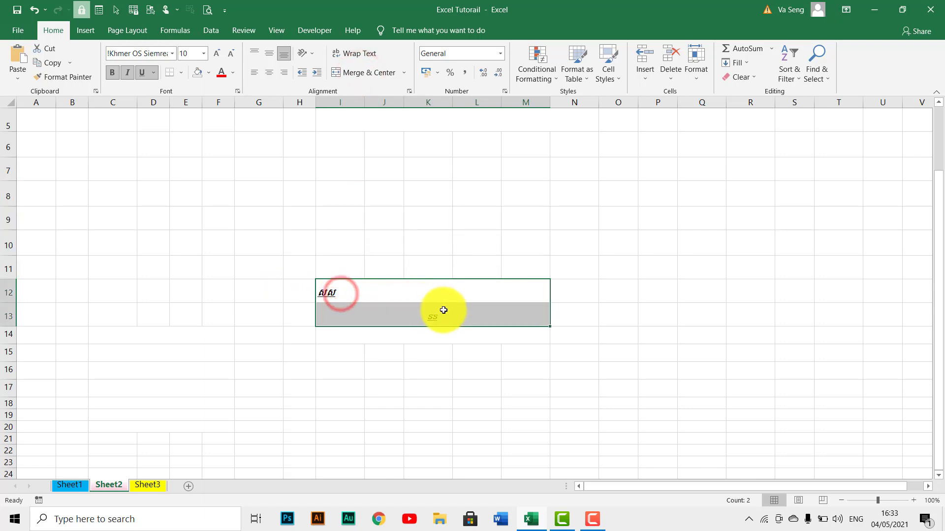
click(382, 72)
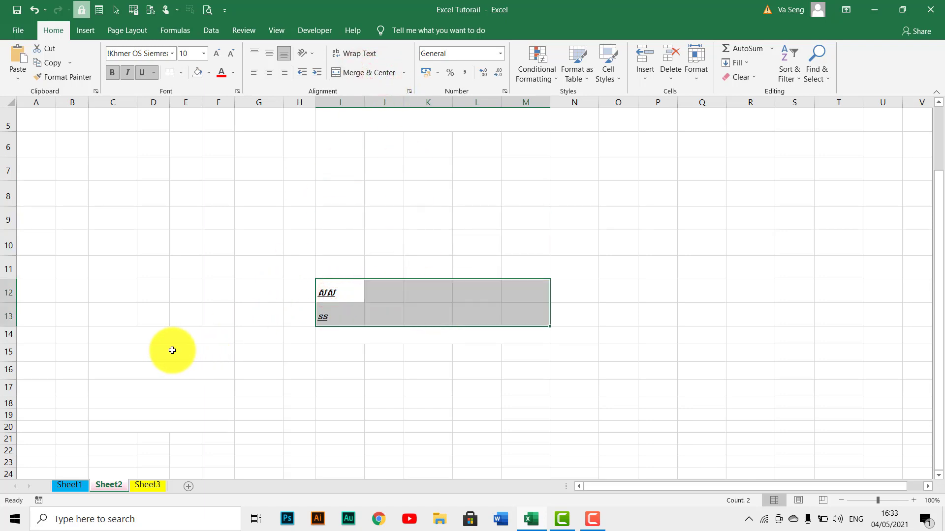
Unmerge the row-by-row merged range C14 to F20 and the merged cell I14 to M14.
drag(170, 336, 178, 425)
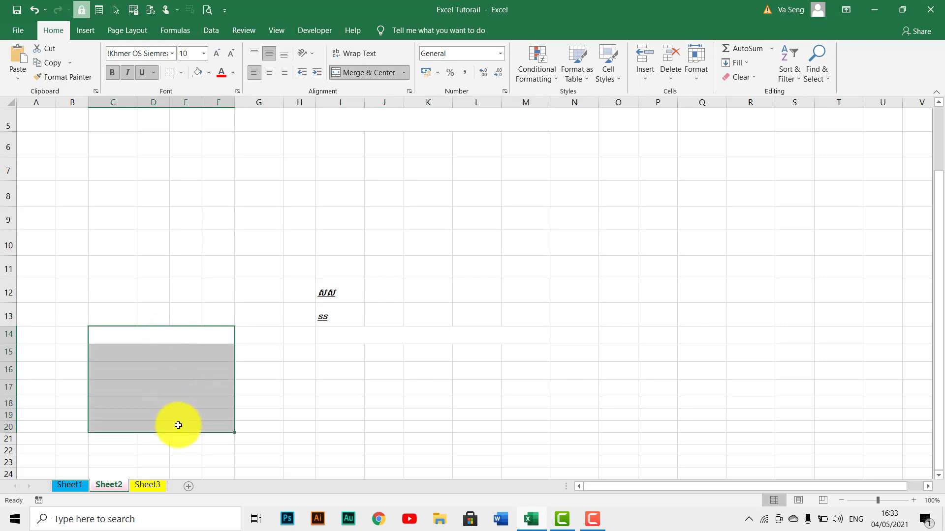
click(362, 73)
click(387, 335)
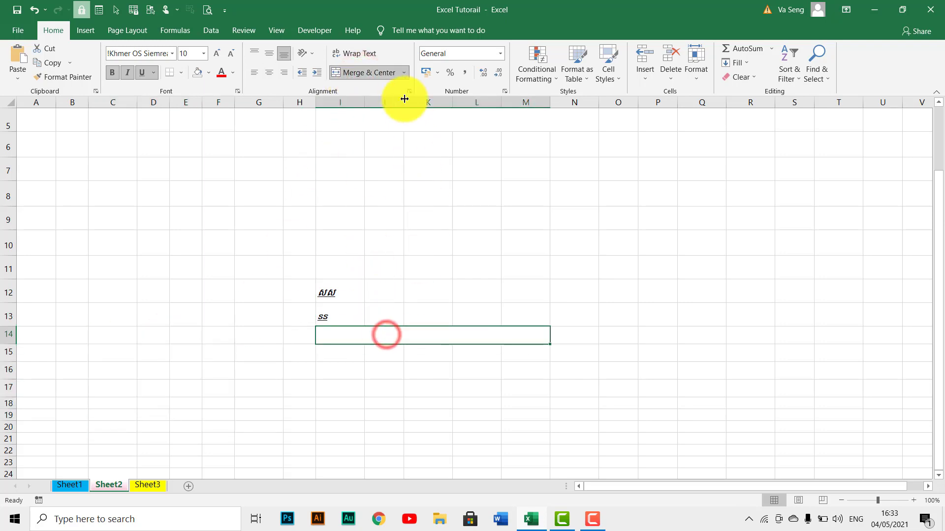
click(371, 70)
click(394, 238)
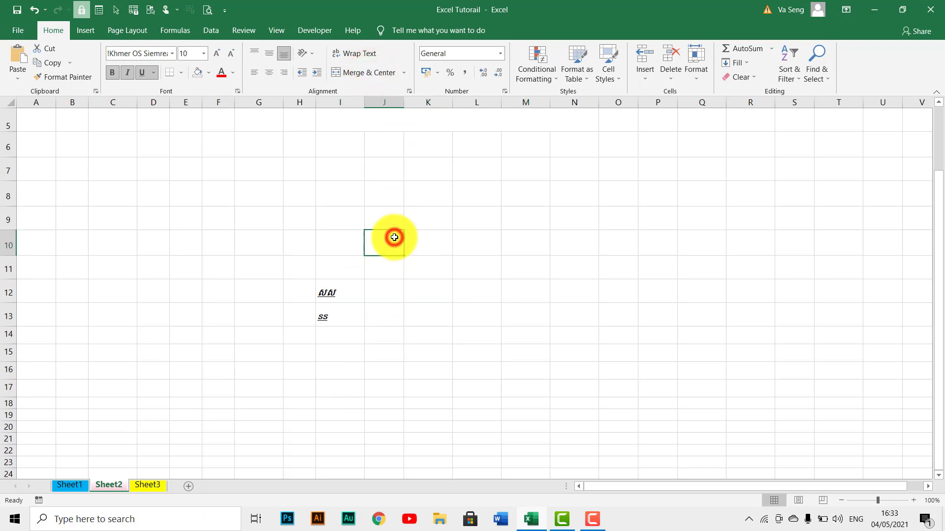